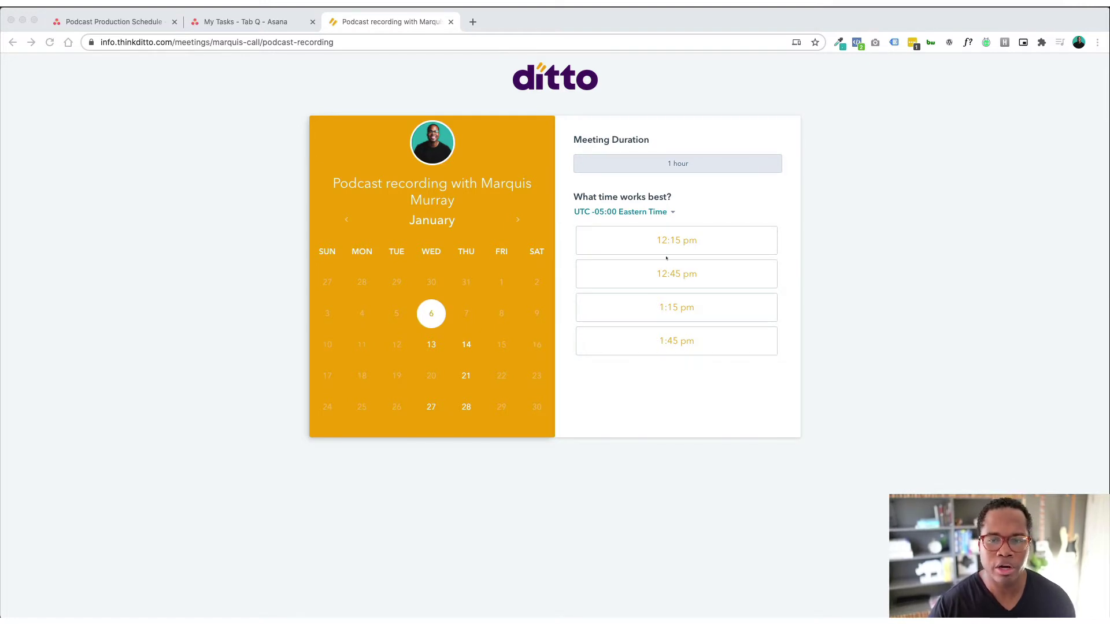
Book the 12:15 PM slot on Wednesday, January 6, 2021 and confirm the meeting
{"action": "left_click", "coordinate": [567, 229]}
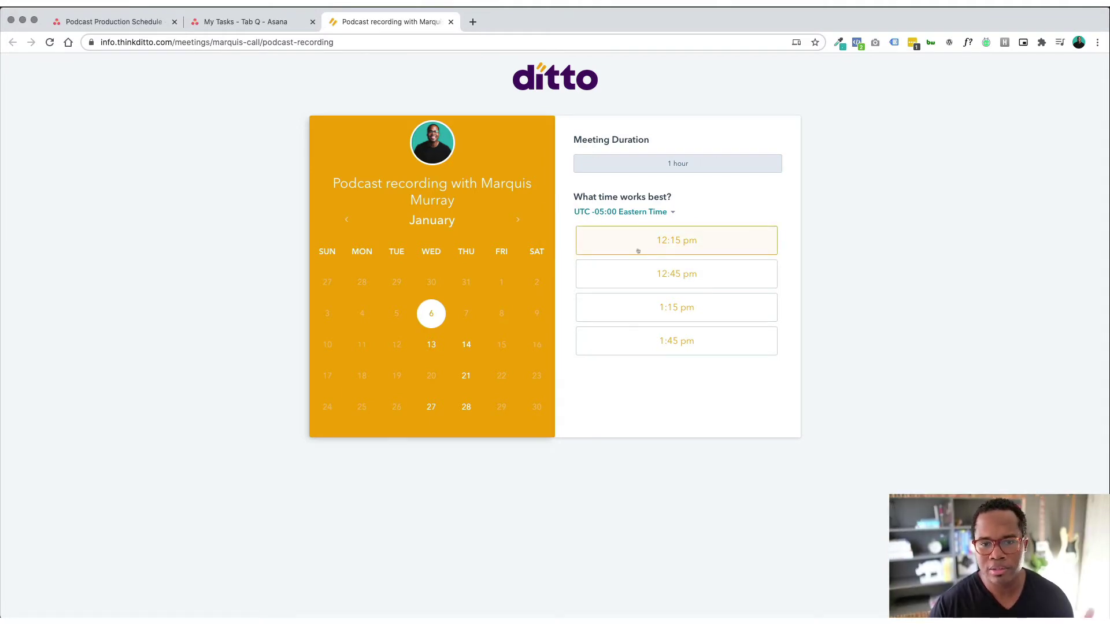
{"action": "left_click", "coordinate": [638, 250]}
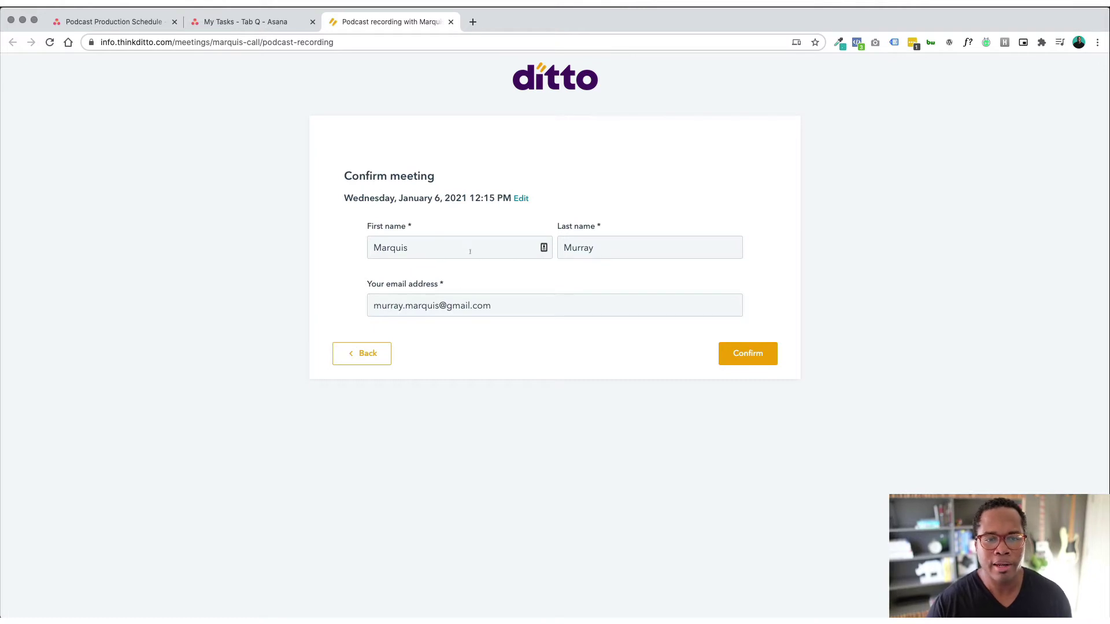
{"action": "left_click", "coordinate": [755, 355]}
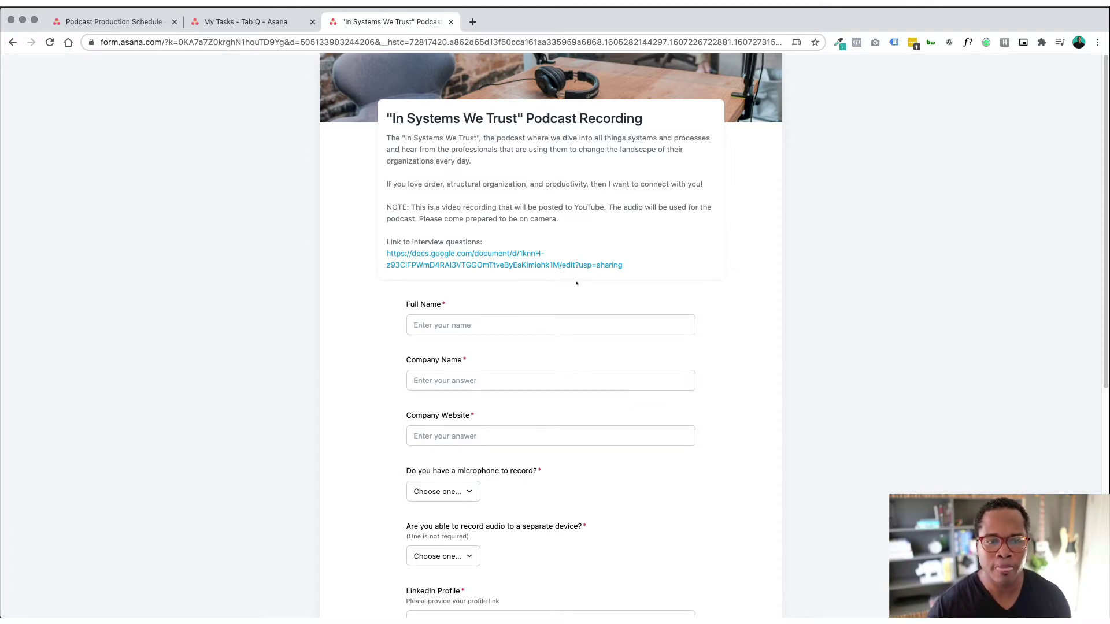
{"action": "left_click", "coordinate": [534, 325]}
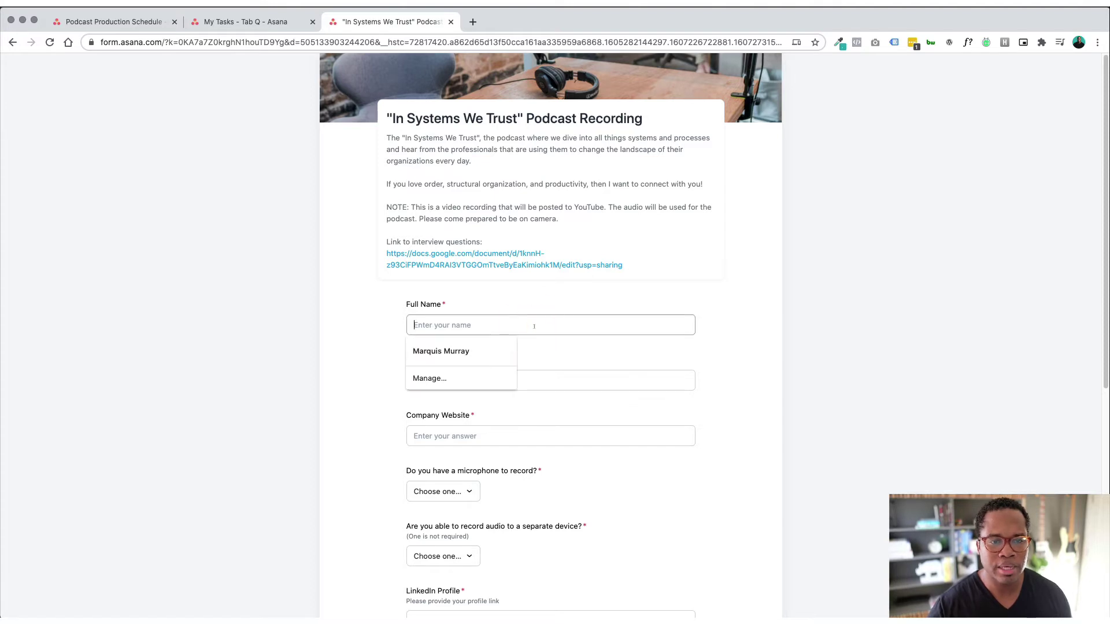
{"action": "left_click", "coordinate": [466, 354]}
{"action": "left_click", "coordinate": [473, 382]}
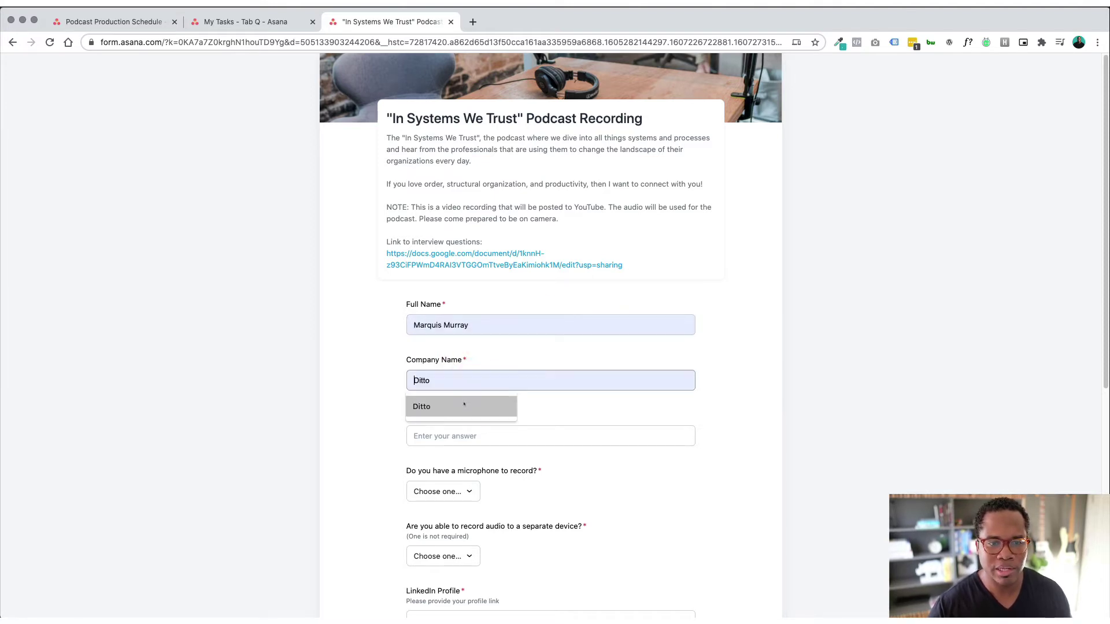
{"action": "left_click", "coordinate": [463, 403]}
{"action": "left_click", "coordinate": [462, 437]}
{"action": "left_click", "coordinate": [454, 461]}
{"action": "left_click", "coordinate": [454, 491]}
{"action": "left_click", "coordinate": [467, 515]}
{"action": "scroll", "coordinate": [462, 463], "scroll_direction": "down", "scroll_amount": 5}
{"action": "left_click", "coordinate": [451, 396]}
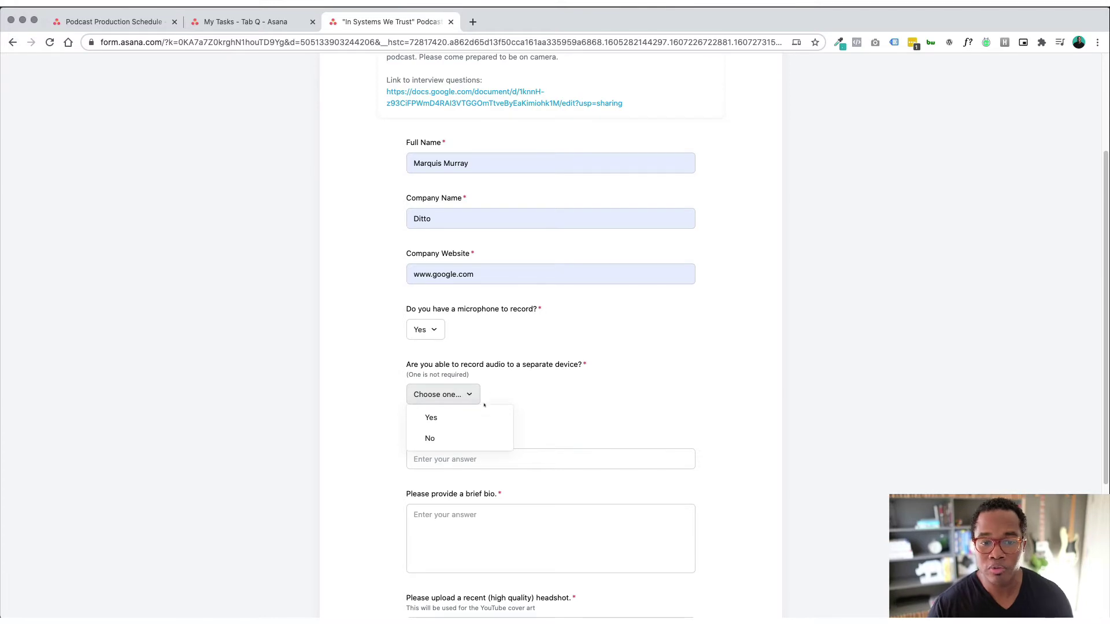
{"action": "left_click", "coordinate": [461, 439]}
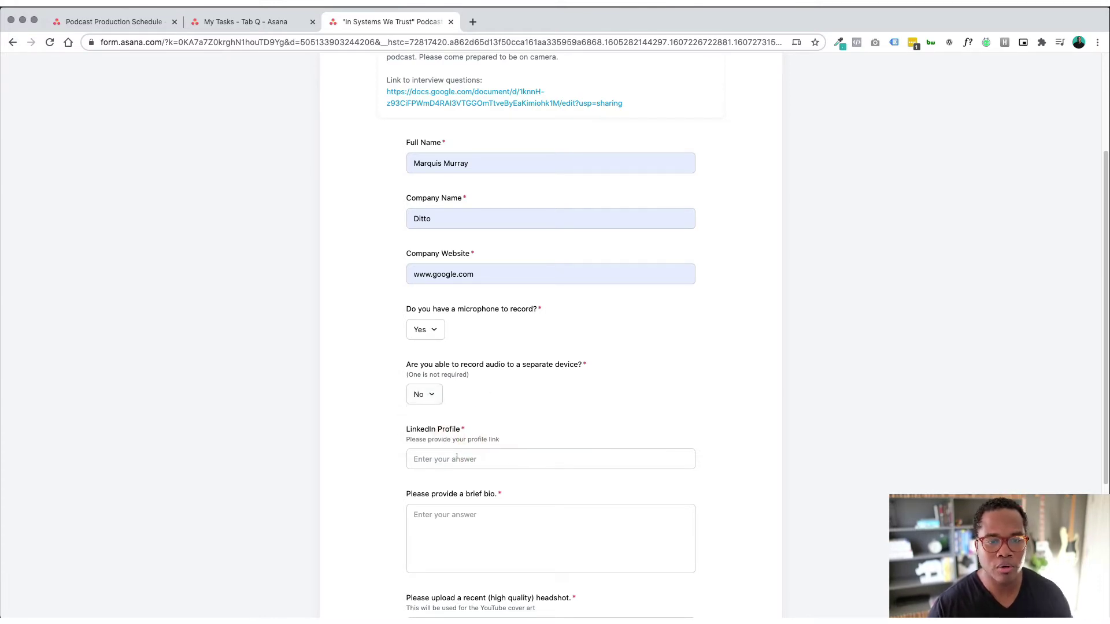
{"action": "left_click", "coordinate": [457, 460]}
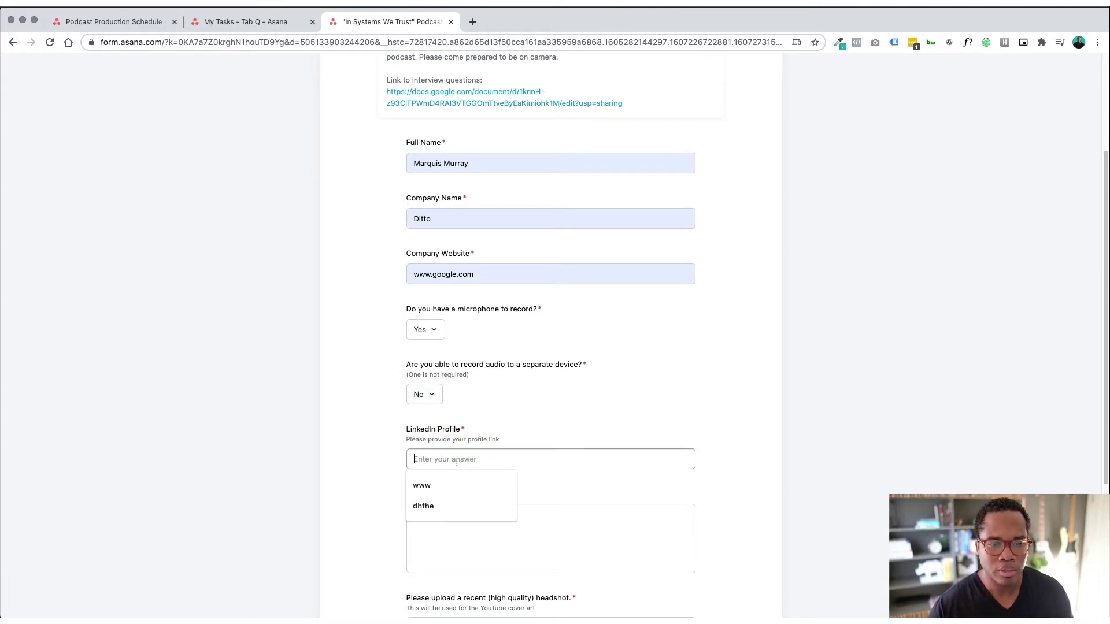
{"action": "left_click", "coordinate": [455, 480]}
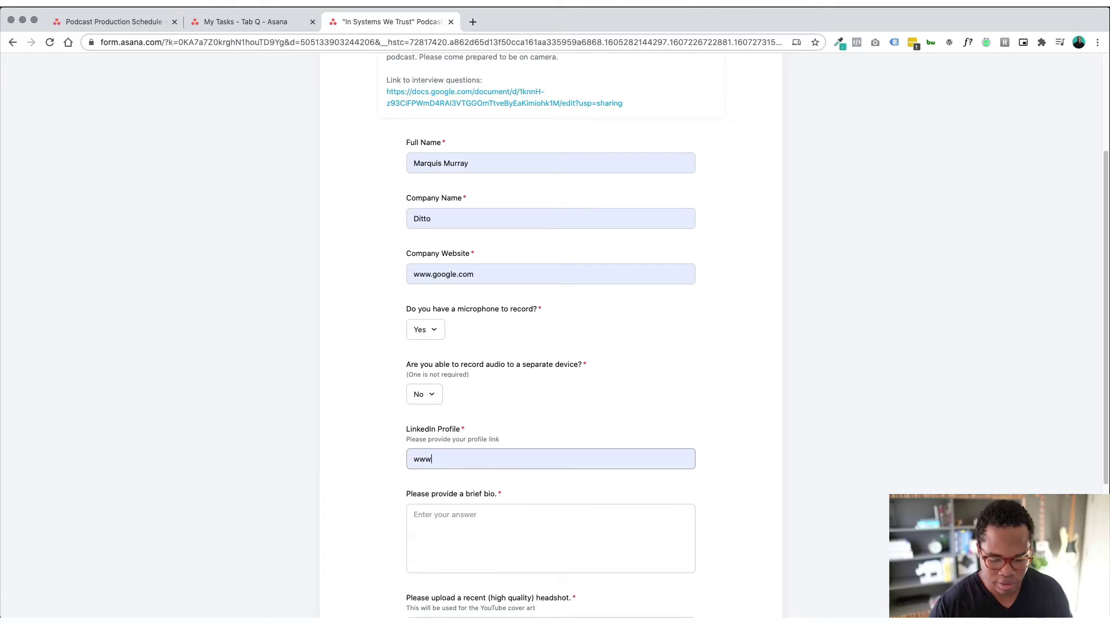
{"action": "type", "text": ".Linkedin.com"}
{"action": "scroll", "coordinate": [504, 475], "scroll_direction": "down", "scroll_amount": 1}
{"action": "left_click", "coordinate": [486, 491]}
{"action": "type", "text": "Bio goes here."}
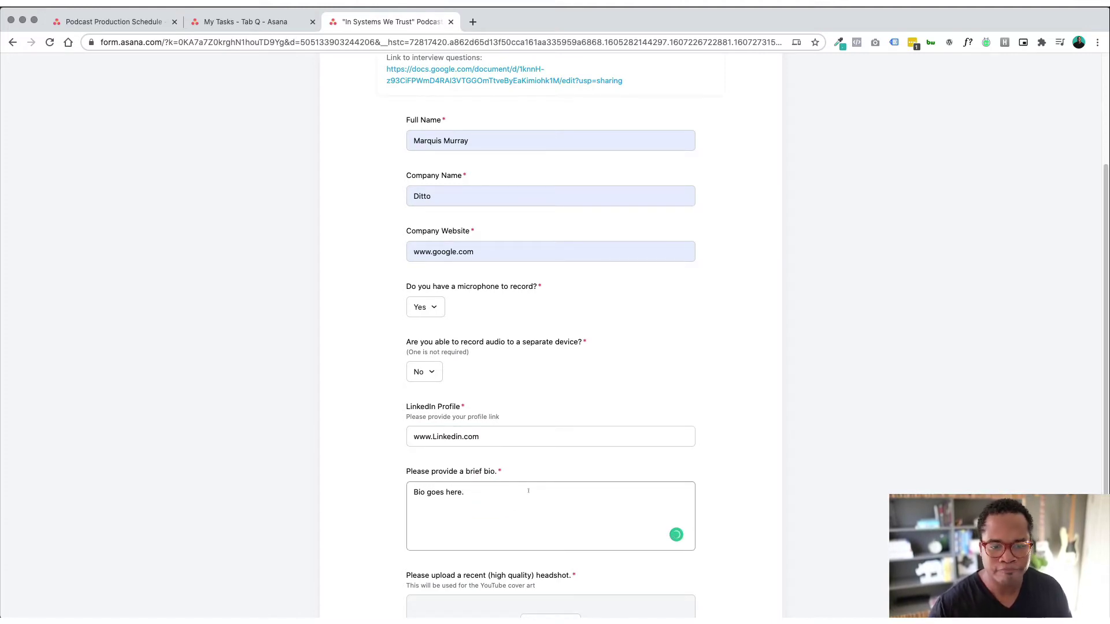
Upload Copy of Media Crate Avatar.png as the guest's headshot
{"action": "scroll", "coordinate": [528, 491], "scroll_direction": "down", "scroll_amount": 5}
{"action": "left_click", "coordinate": [562, 425]}
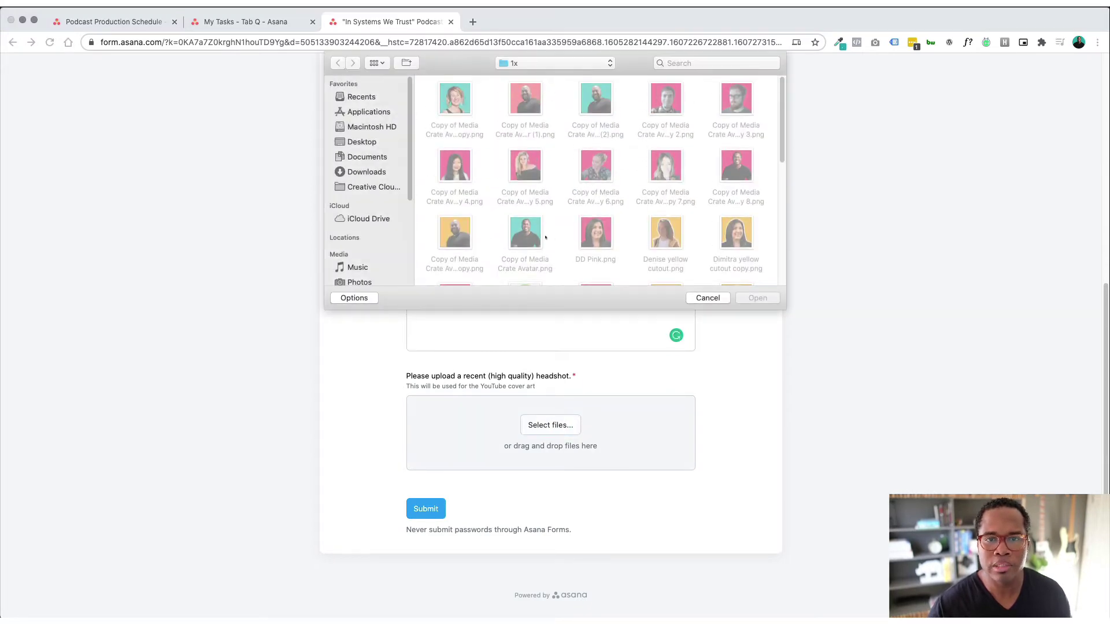
{"action": "left_click", "coordinate": [526, 233]}
{"action": "left_click", "coordinate": [747, 299]}
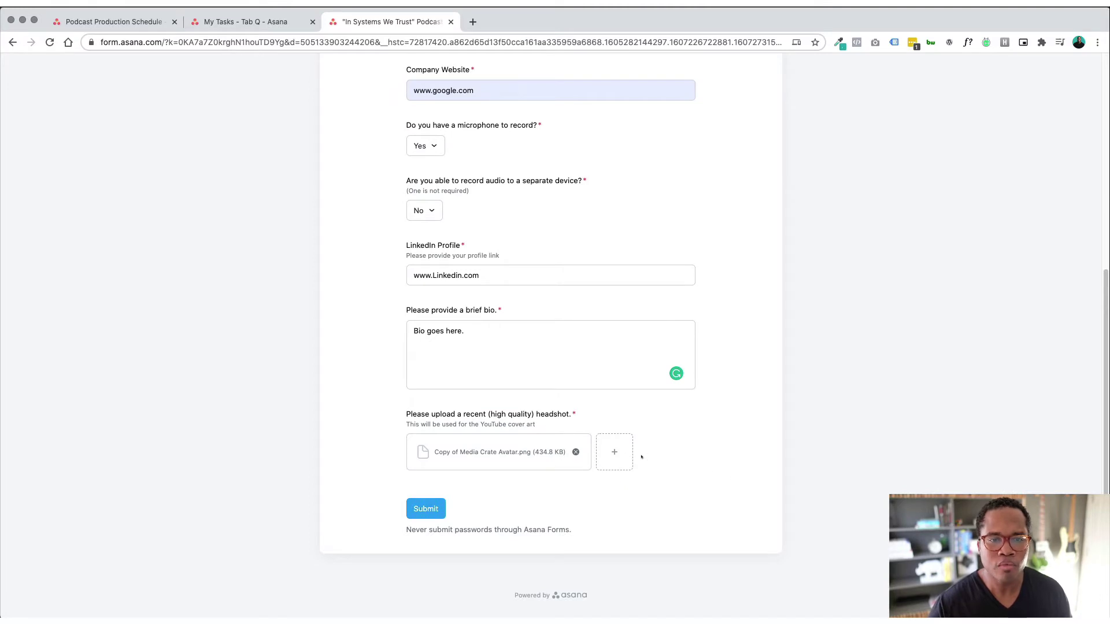
{"action": "scroll", "coordinate": [625, 456], "scroll_direction": "up", "scroll_amount": 6}
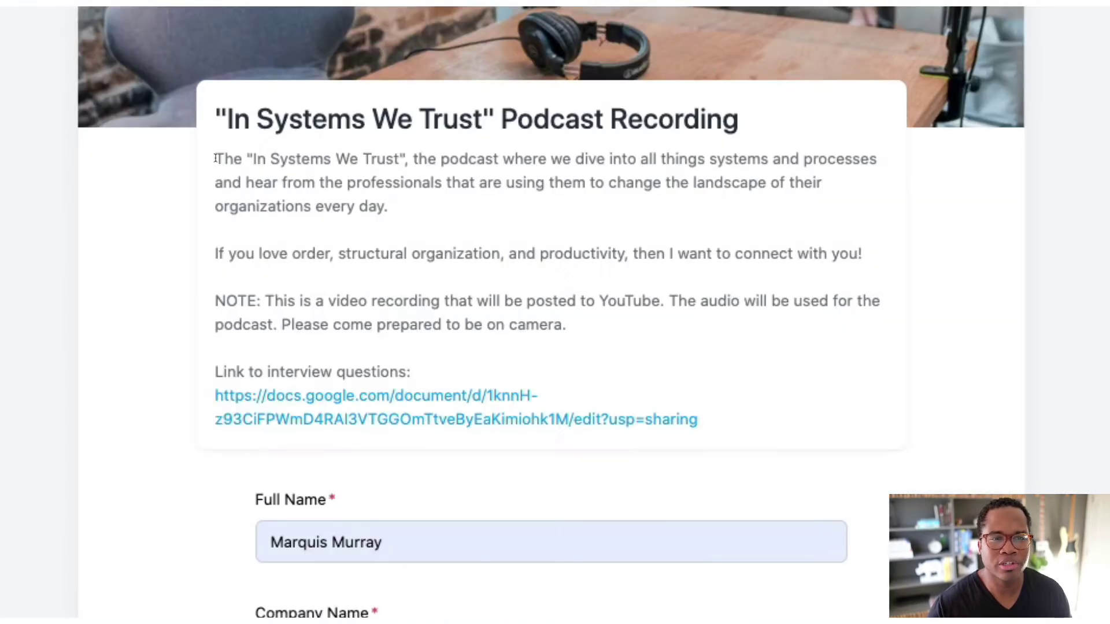
Open the interview-questions Google Docs link from the form description in a new tab
{"action": "left_click_drag", "start_coordinate": [387, 137], "coordinate": [536, 206]}
{"action": "left_click_drag", "start_coordinate": [519, 298], "coordinate": [581, 341]}
{"action": "left_click", "coordinate": [437, 317]}
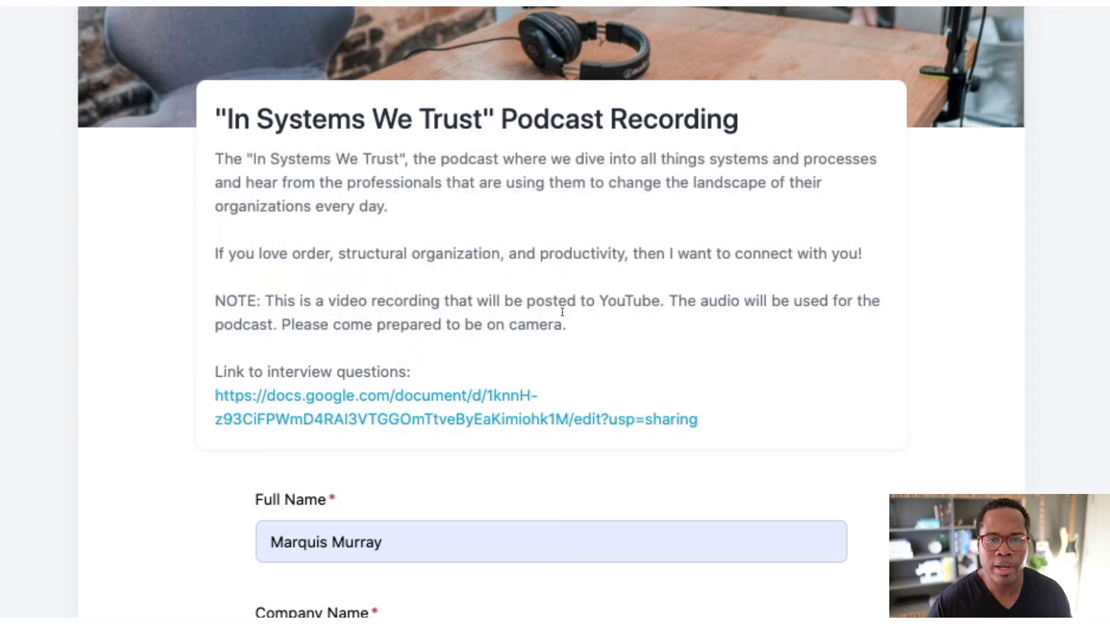
{"action": "right_click", "coordinate": [494, 399]}
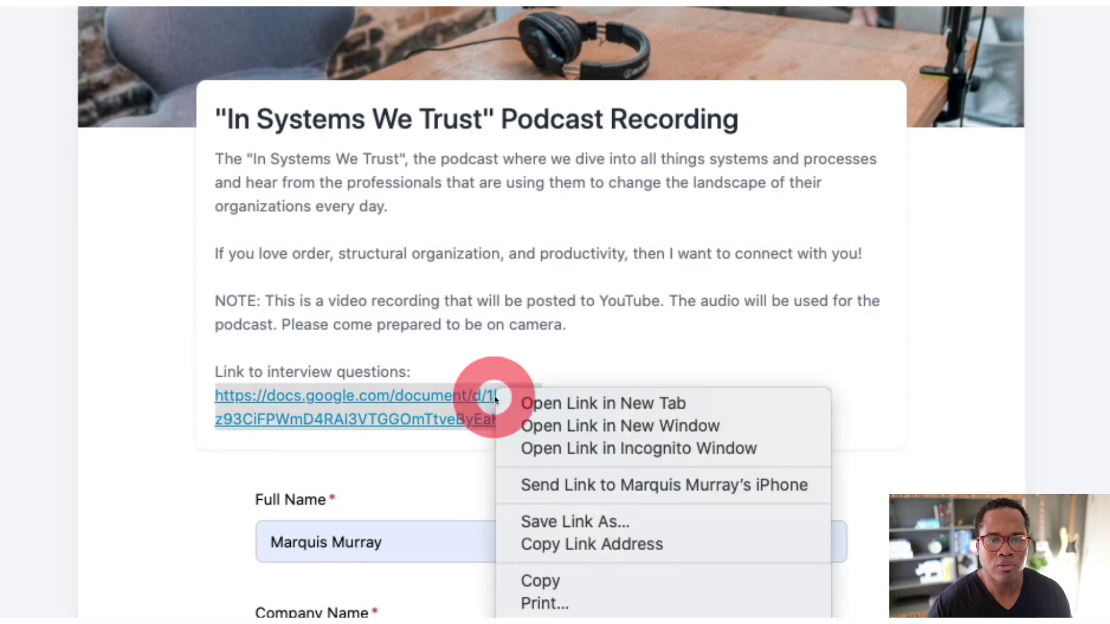
{"action": "left_click", "coordinate": [533, 403]}
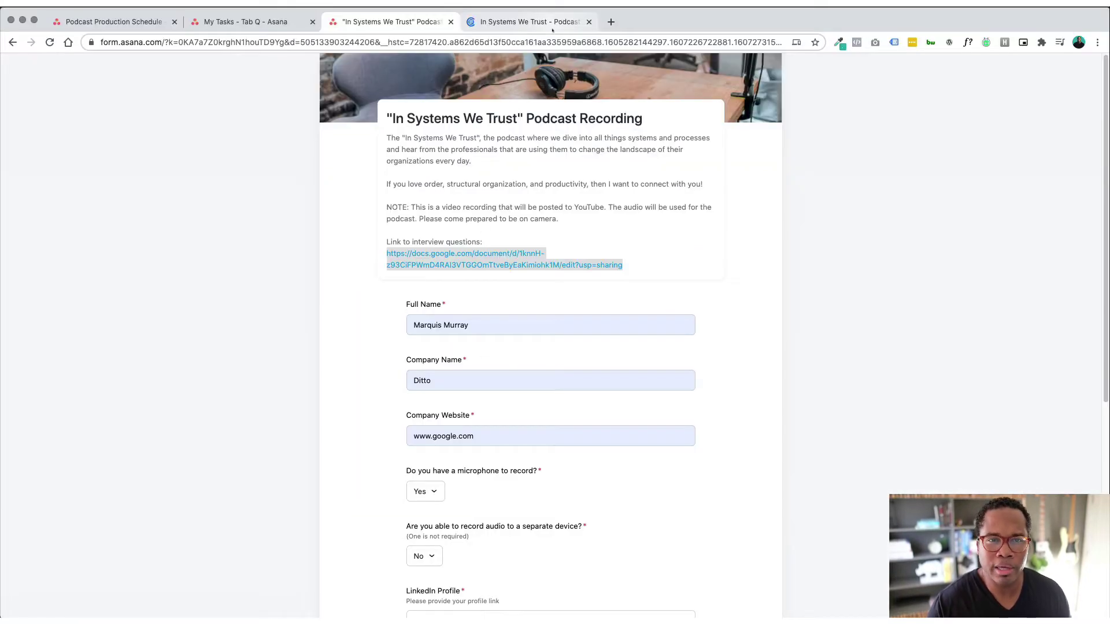
Skim the 12 podcast interview questions in the Google Docs tab
{"action": "left_click", "coordinate": [529, 21]}
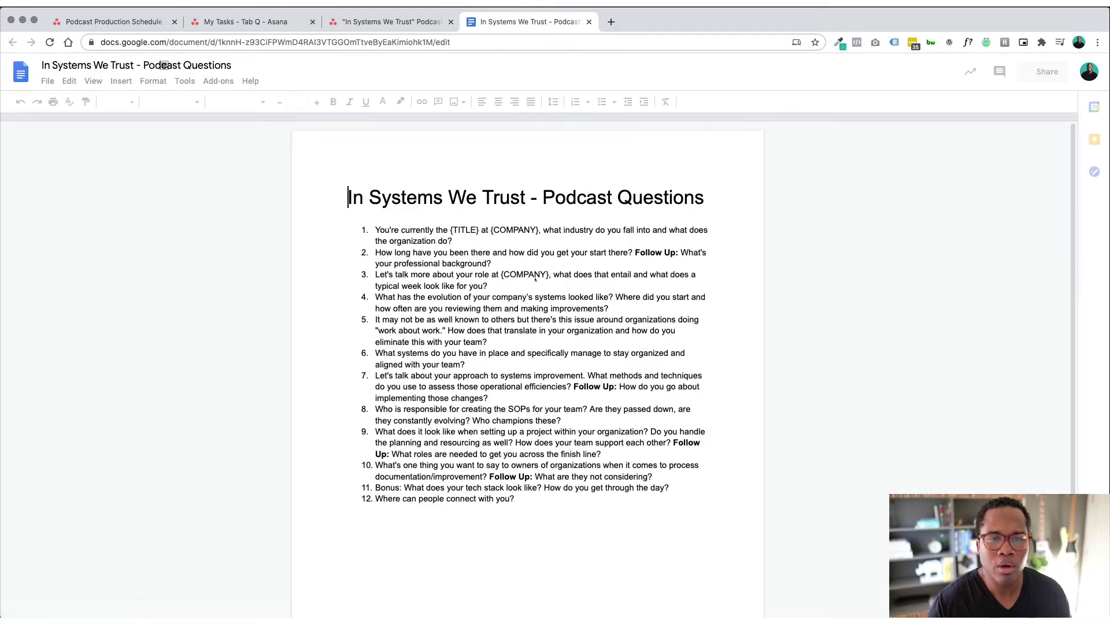
{"action": "left_click_drag", "start_coordinate": [373, 210], "coordinate": [521, 347]}
{"action": "left_click", "coordinate": [502, 376]}
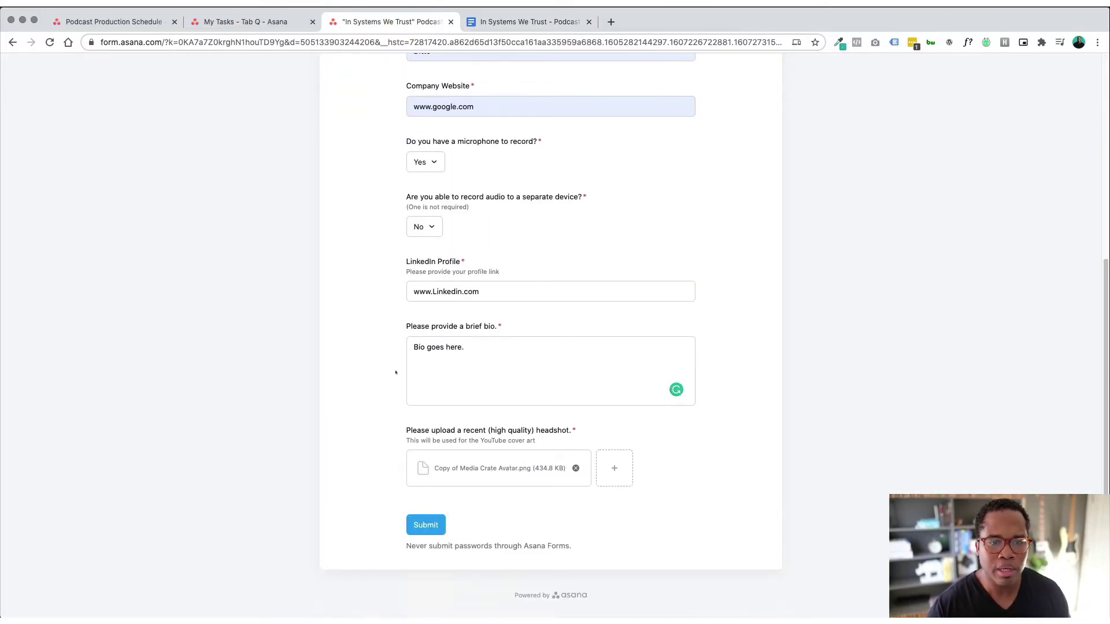
Submit the completed guest intake form
{"action": "left_click", "coordinate": [426, 524]}
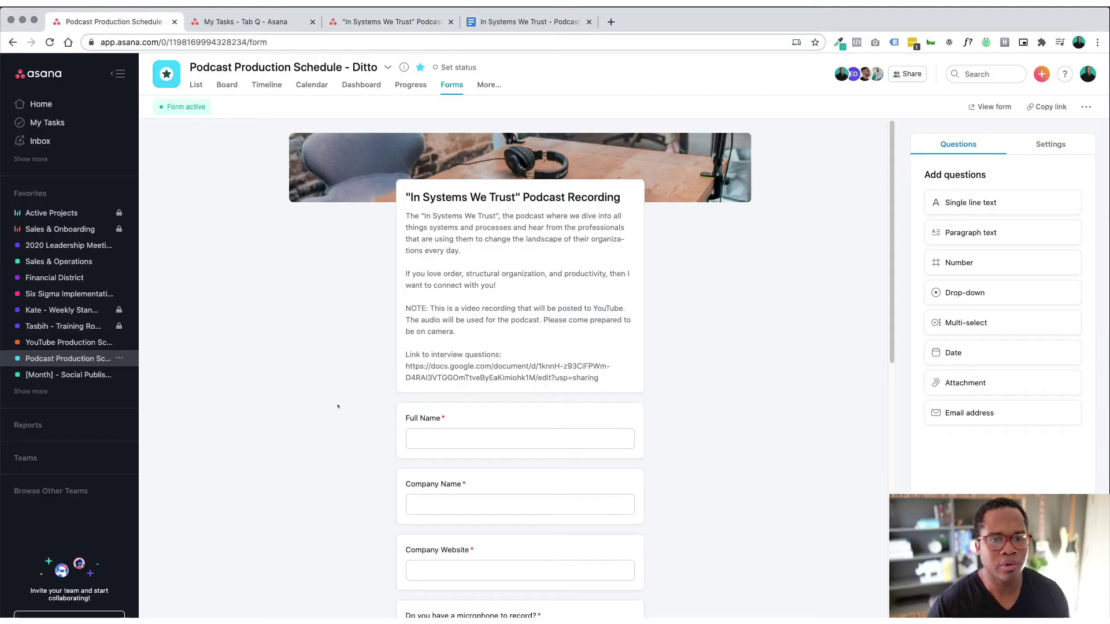
Collapse the sidebar and switch the Podcast Production Schedule project to List view
{"action": "scroll", "coordinate": [404, 399], "scroll_direction": "down", "scroll_amount": 10}
{"action": "scroll", "coordinate": [480, 391], "scroll_direction": "up", "scroll_amount": 8}
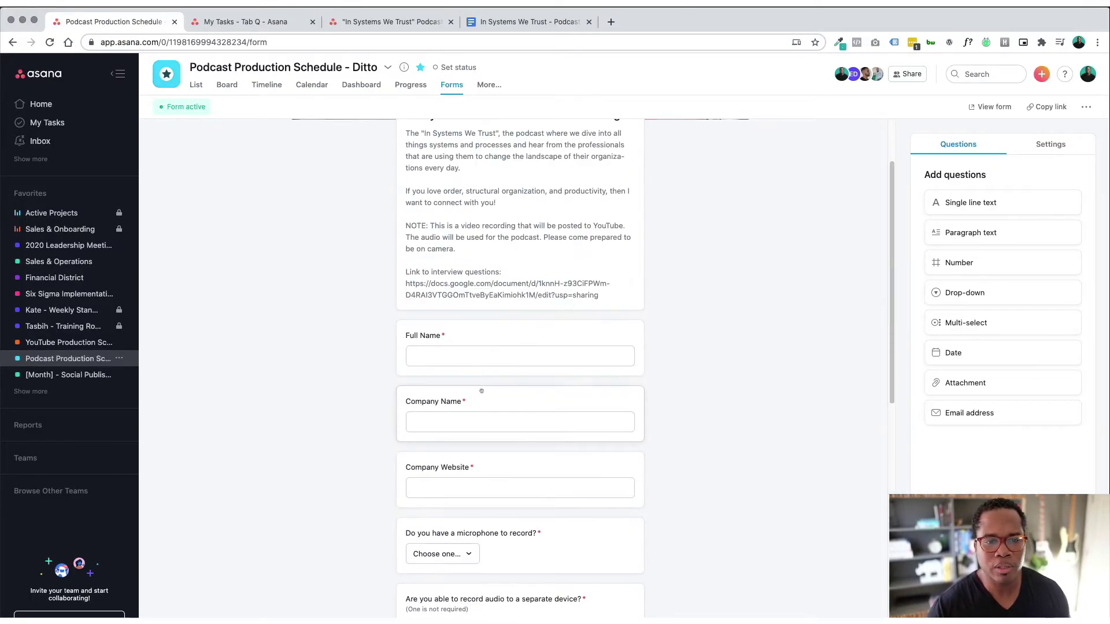
{"action": "left_click", "coordinate": [118, 73]}
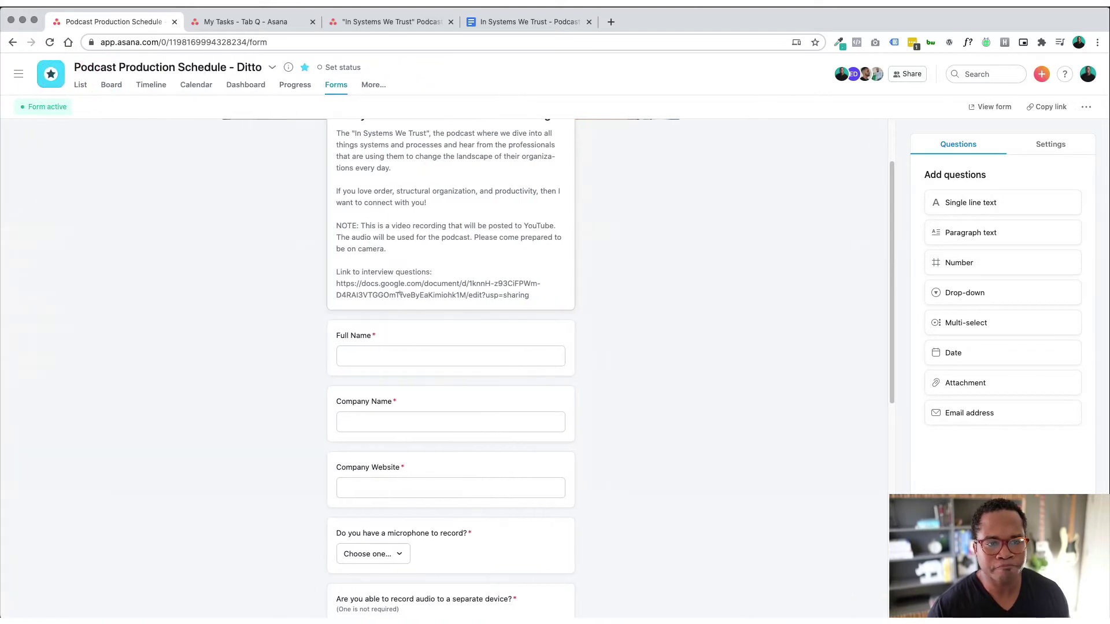
{"action": "scroll", "coordinate": [408, 299], "scroll_direction": "down", "scroll_amount": 7}
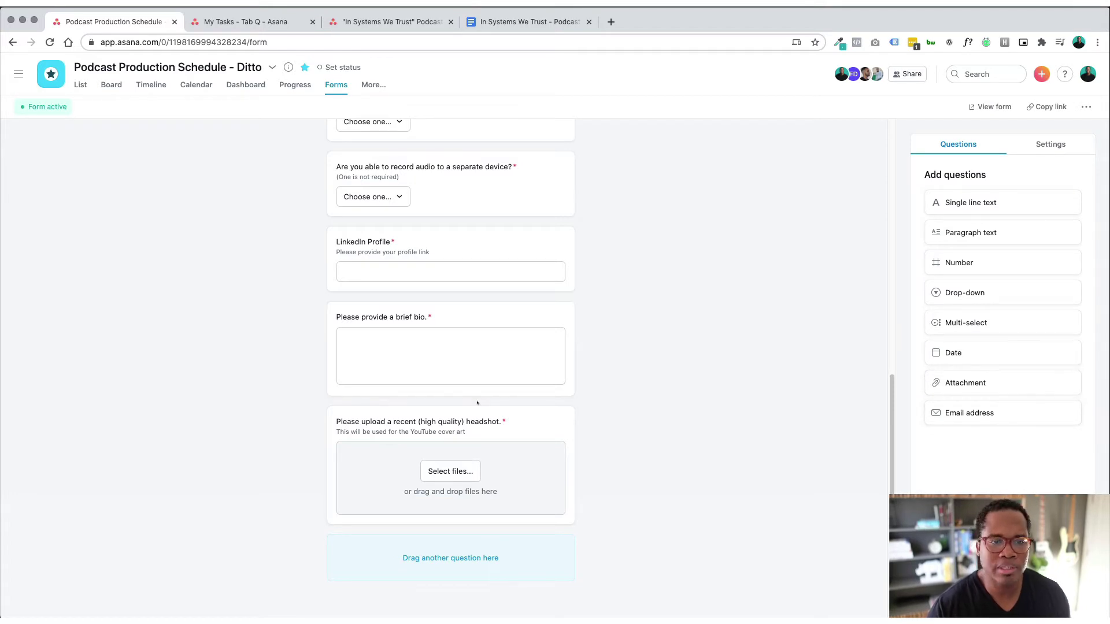
{"action": "scroll", "coordinate": [477, 401], "scroll_direction": "up", "scroll_amount": 10}
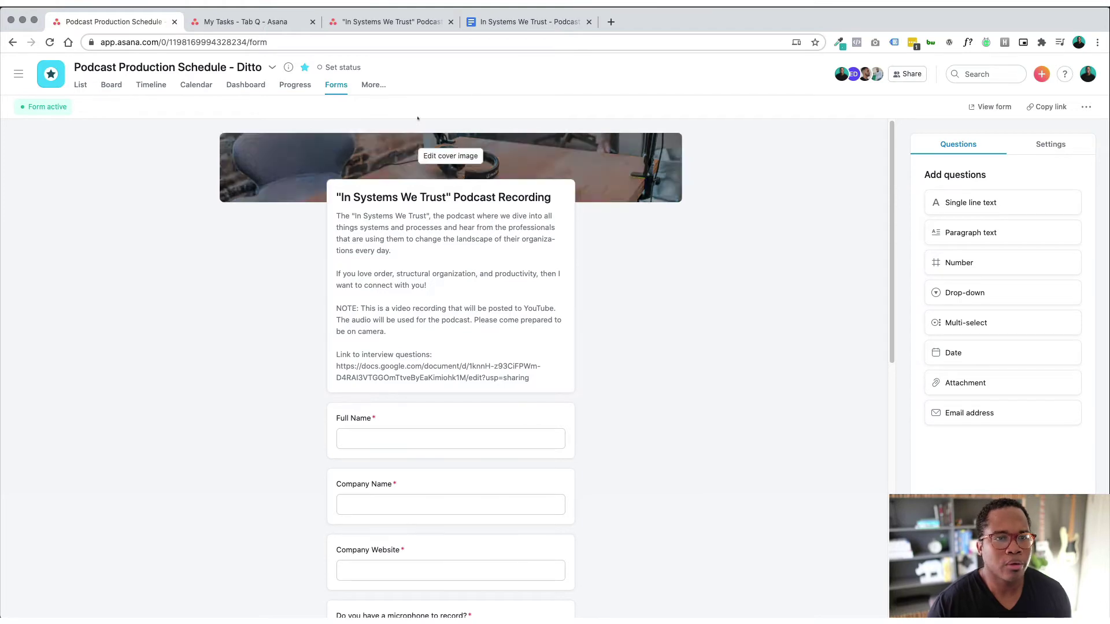
{"action": "left_click", "coordinate": [76, 91]}
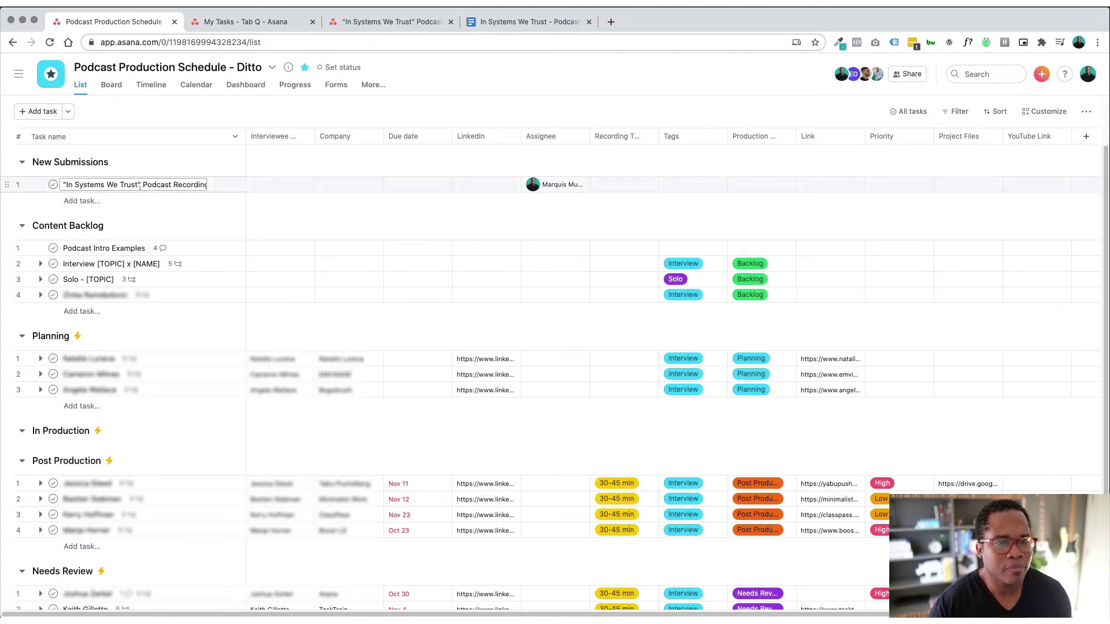
Review the submission task's website and bio in its description, then switch to Board view
{"action": "mouse_move", "coordinate": [563, 186]}
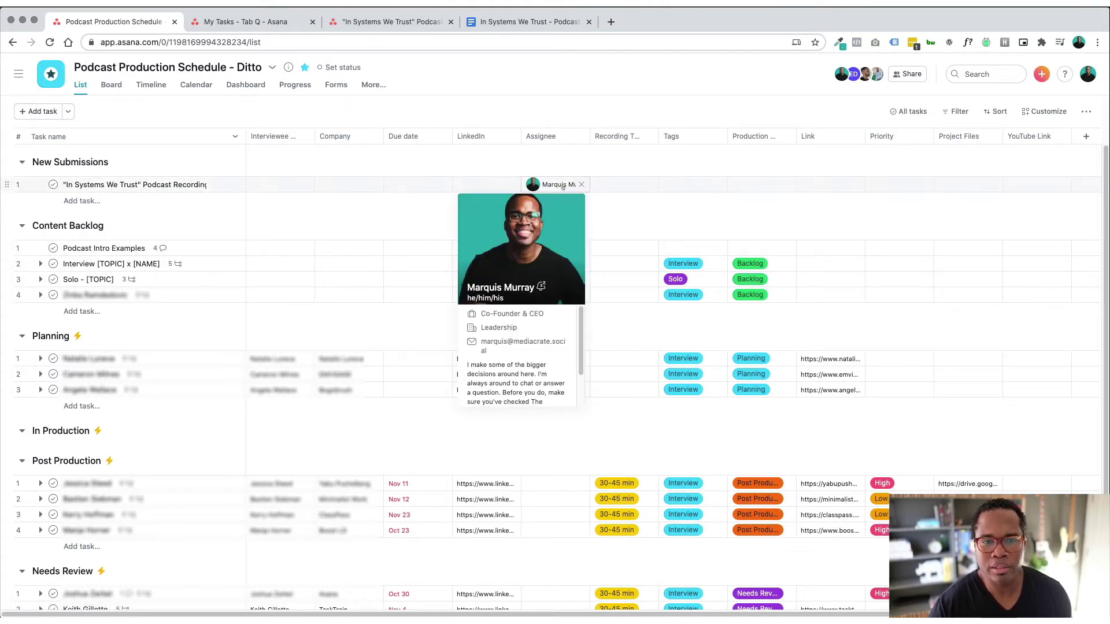
{"action": "left_click", "coordinate": [225, 185]}
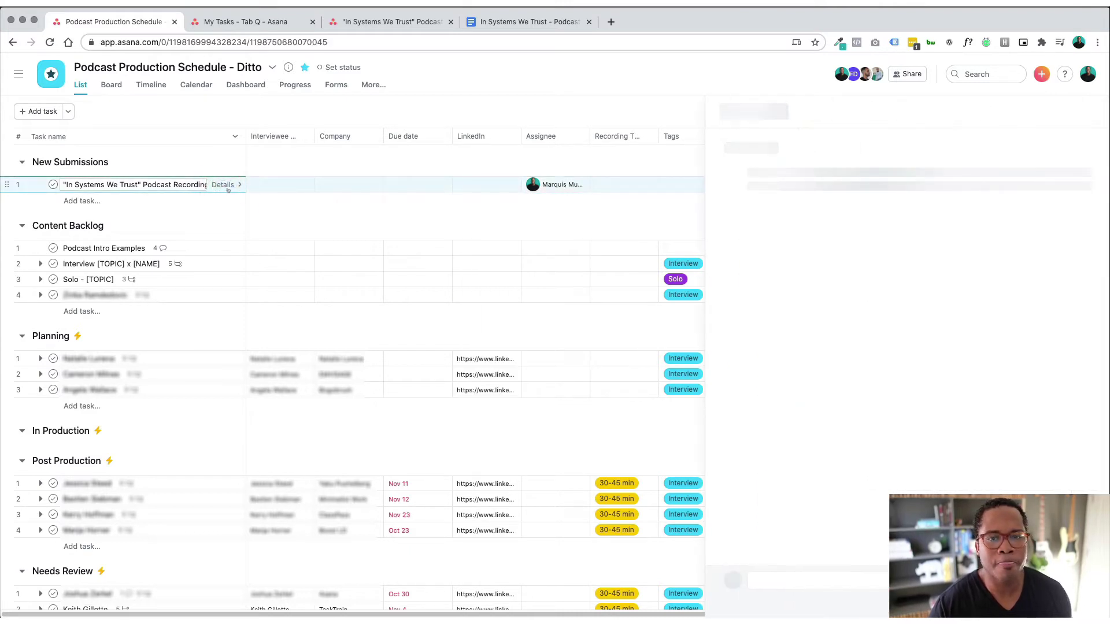
{"action": "scroll", "coordinate": [847, 303], "scroll_direction": "down", "scroll_amount": 3}
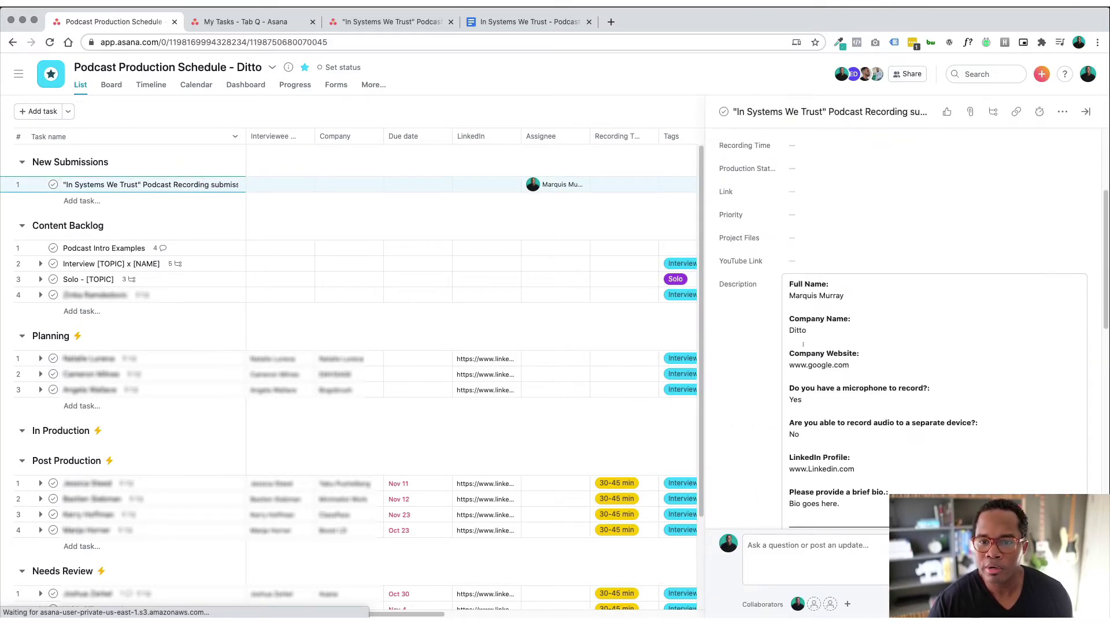
{"action": "left_click", "coordinate": [786, 338]}
{"action": "left_click_drag", "start_coordinate": [790, 319], "coordinate": [850, 319]}
{"action": "left_click", "coordinate": [802, 357]}
{"action": "scroll", "coordinate": [832, 382], "scroll_direction": "down", "scroll_amount": 2}
{"action": "left_click_drag", "start_coordinate": [846, 391], "coordinate": [783, 379]}
{"action": "scroll", "coordinate": [846, 388], "scroll_direction": "down", "scroll_amount": 6}
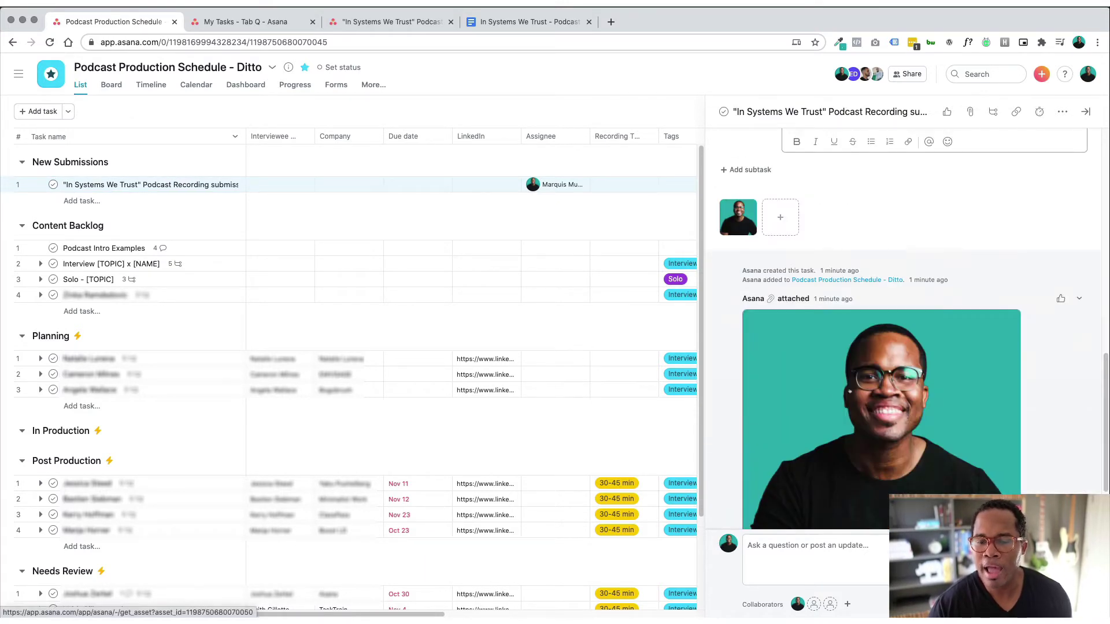
{"action": "scroll", "coordinate": [846, 388], "scroll_direction": "up", "scroll_amount": 6}
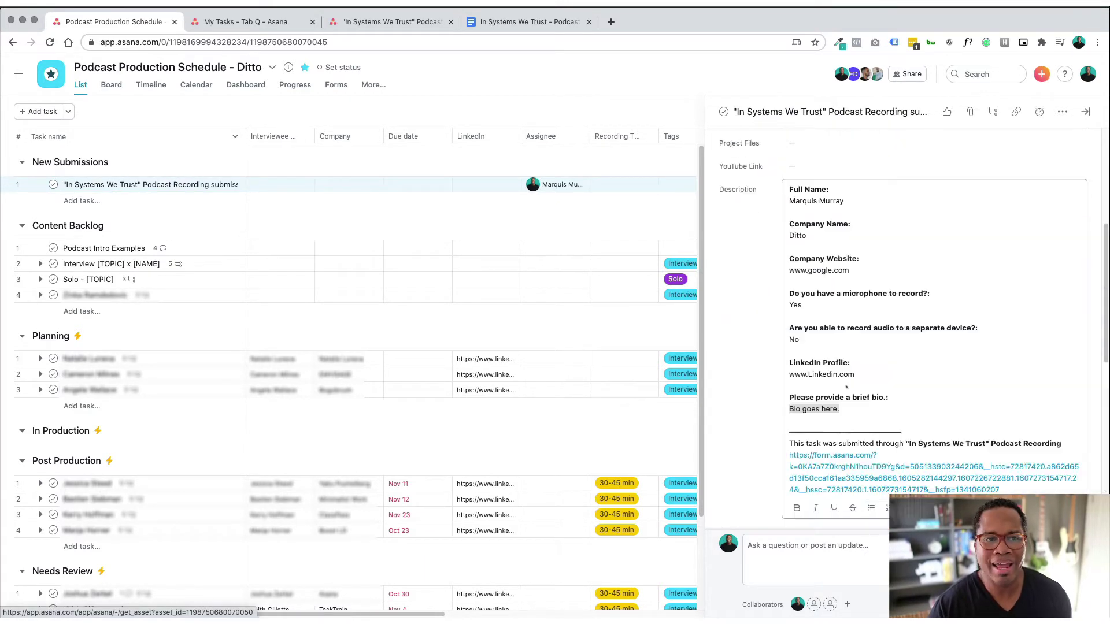
{"action": "left_click", "coordinate": [117, 87]}
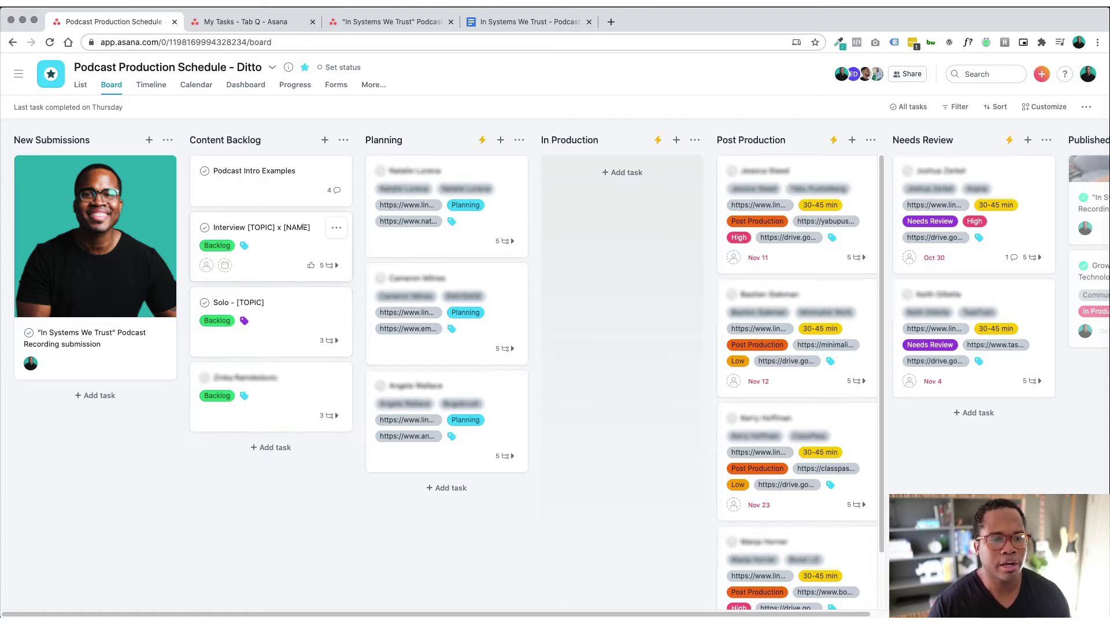
Duplicate the Interview [TOPIC] x [NAME] template as a task named for the guest and drag it to Planning
{"action": "left_click", "coordinate": [270, 252]}
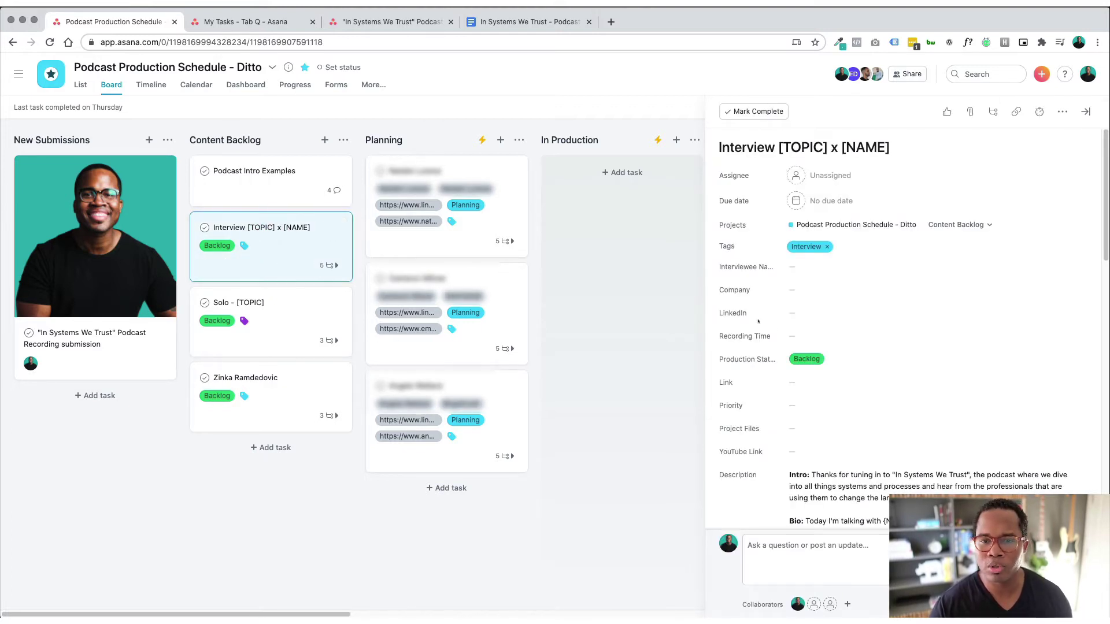
{"action": "left_click", "coordinate": [749, 149]}
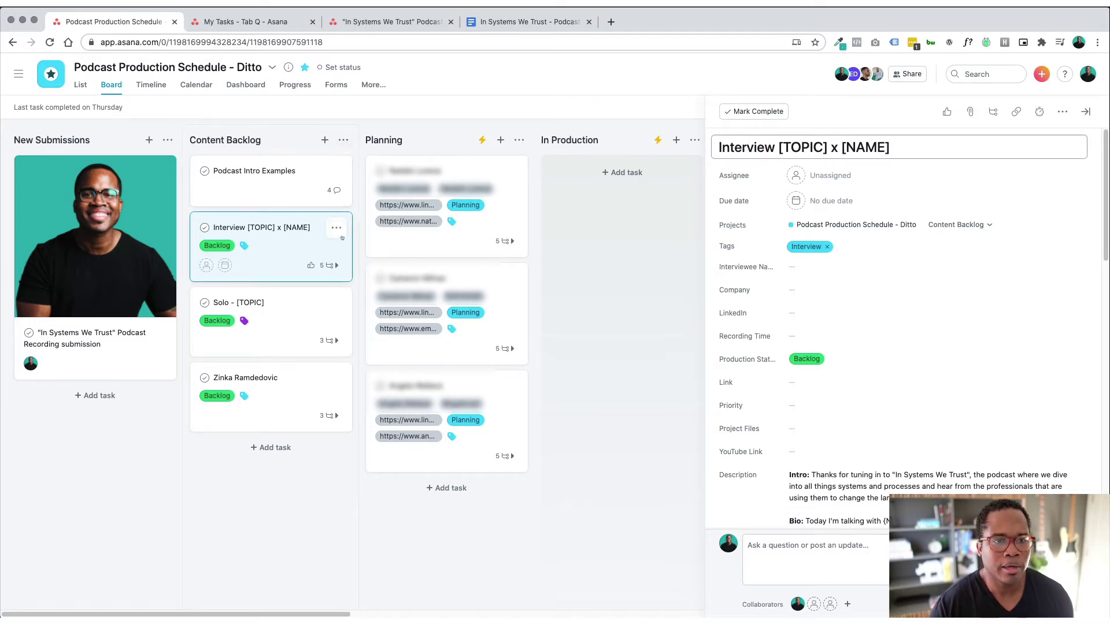
{"action": "left_click", "coordinate": [337, 228]}
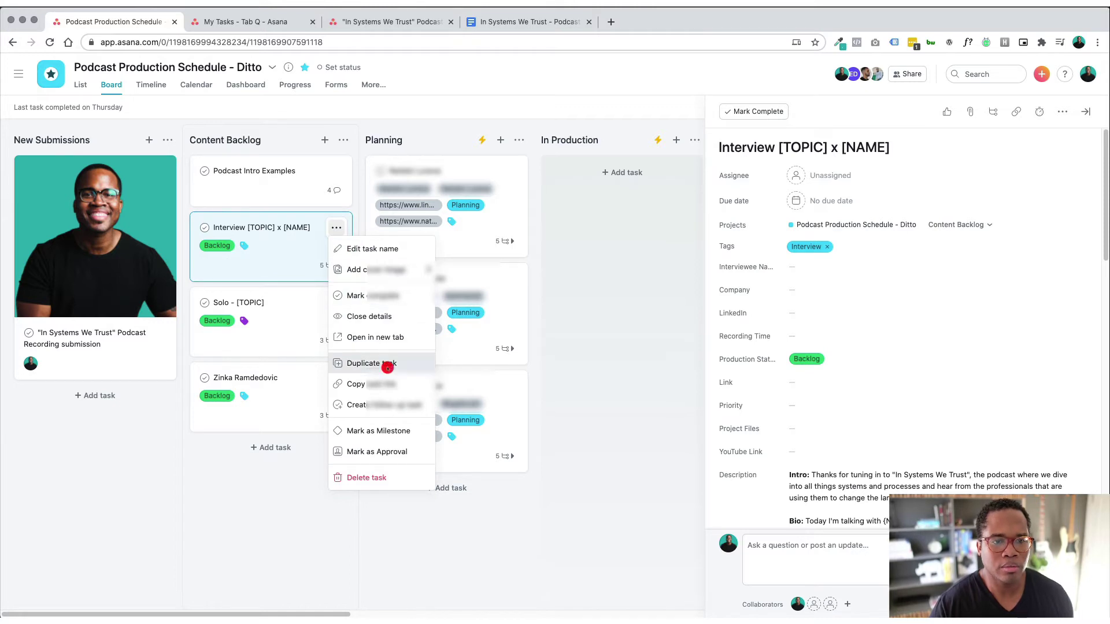
{"action": "left_click", "coordinate": [388, 368]}
{"action": "type", "text": "M"}
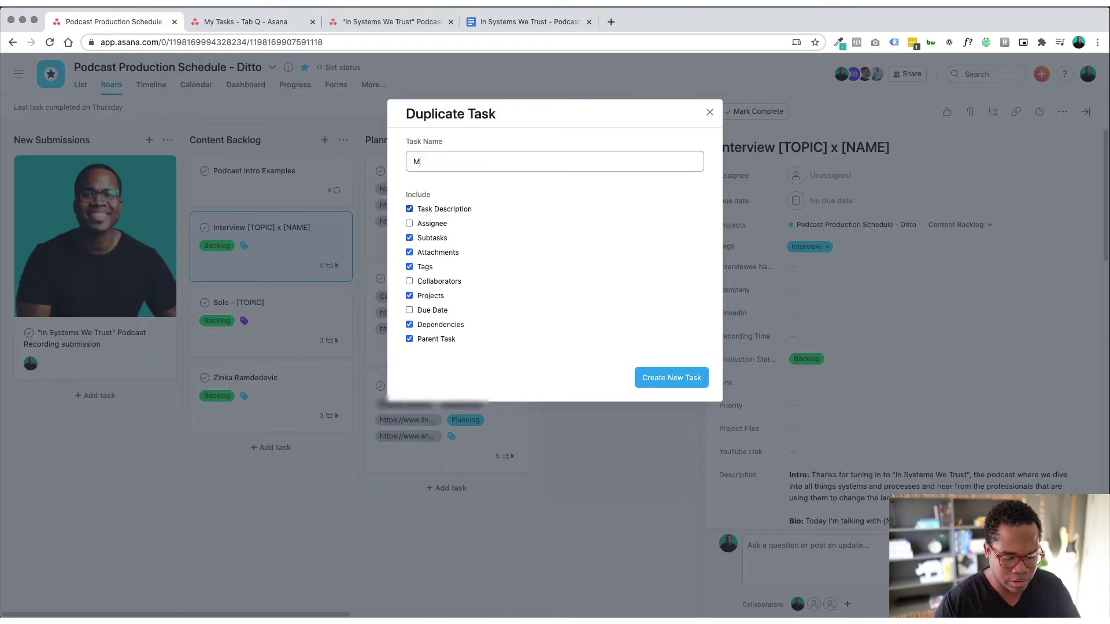
{"action": "type", "text": "arquis Test"}
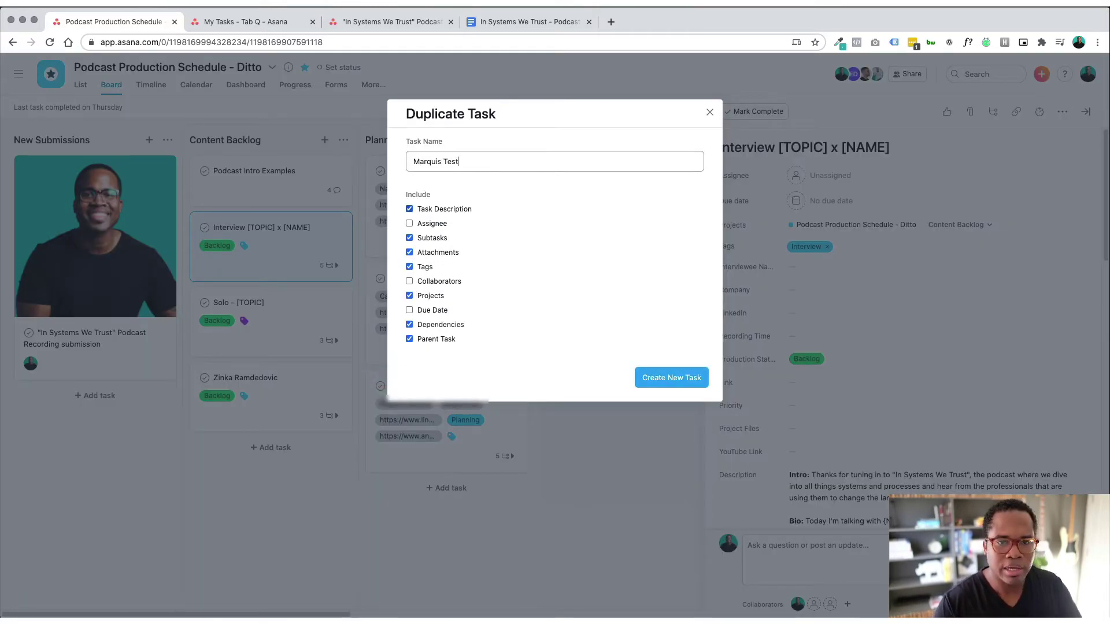
{"action": "type", "text": "er"}
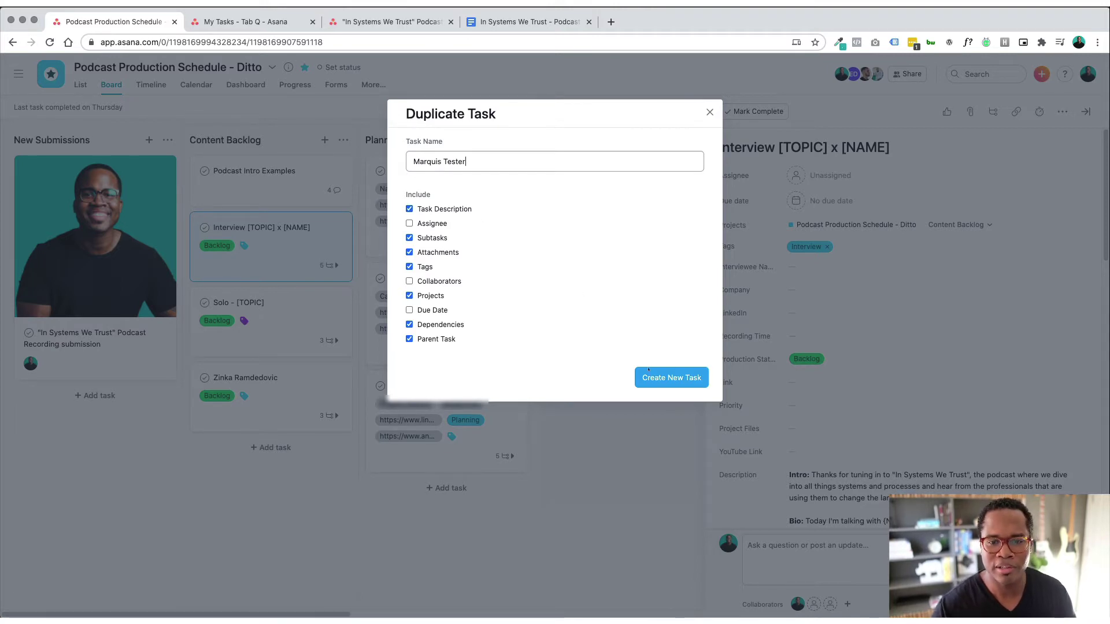
{"action": "left_click", "coordinate": [654, 383]}
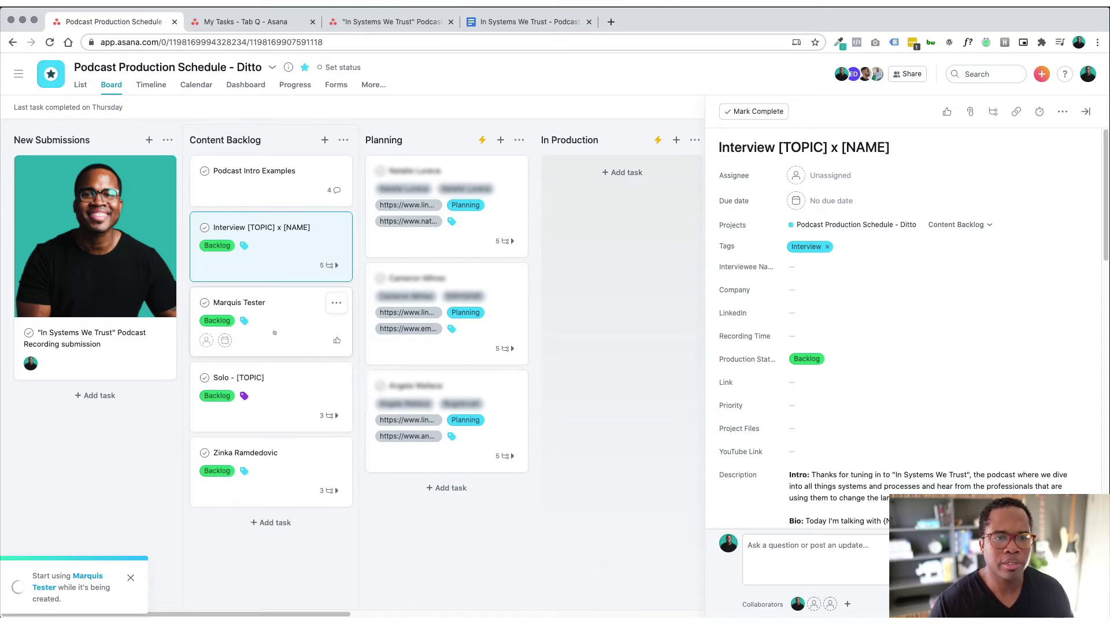
{"action": "left_click_drag", "start_coordinate": [307, 301], "coordinate": [455, 209]}
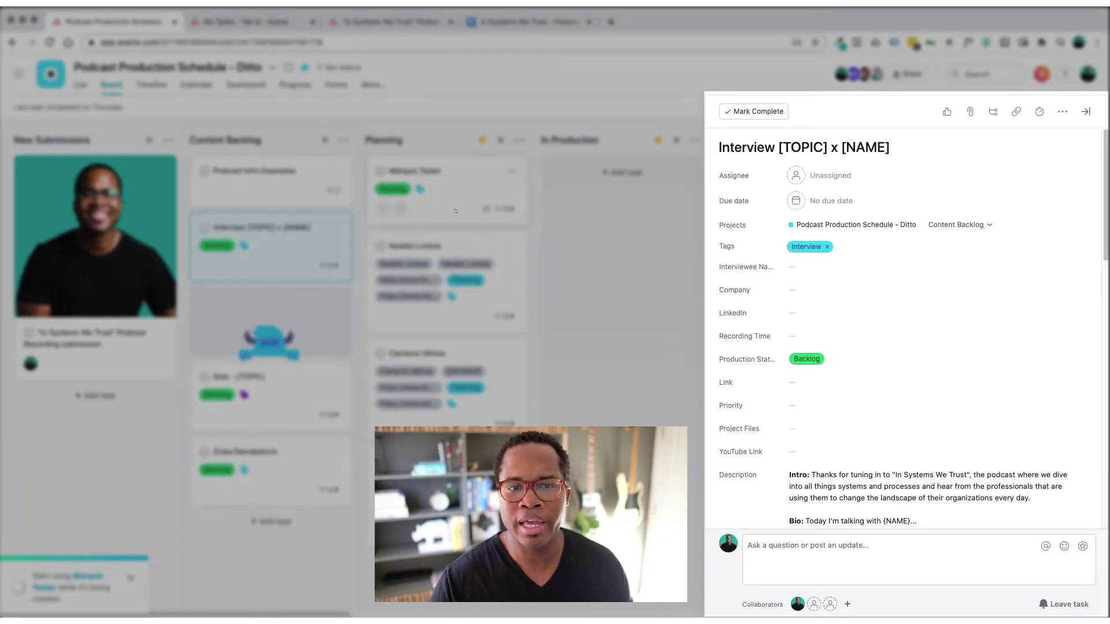
Paste the guest's name into Interviewee Name and enter company Ditto
{"action": "left_click", "coordinate": [455, 209]}
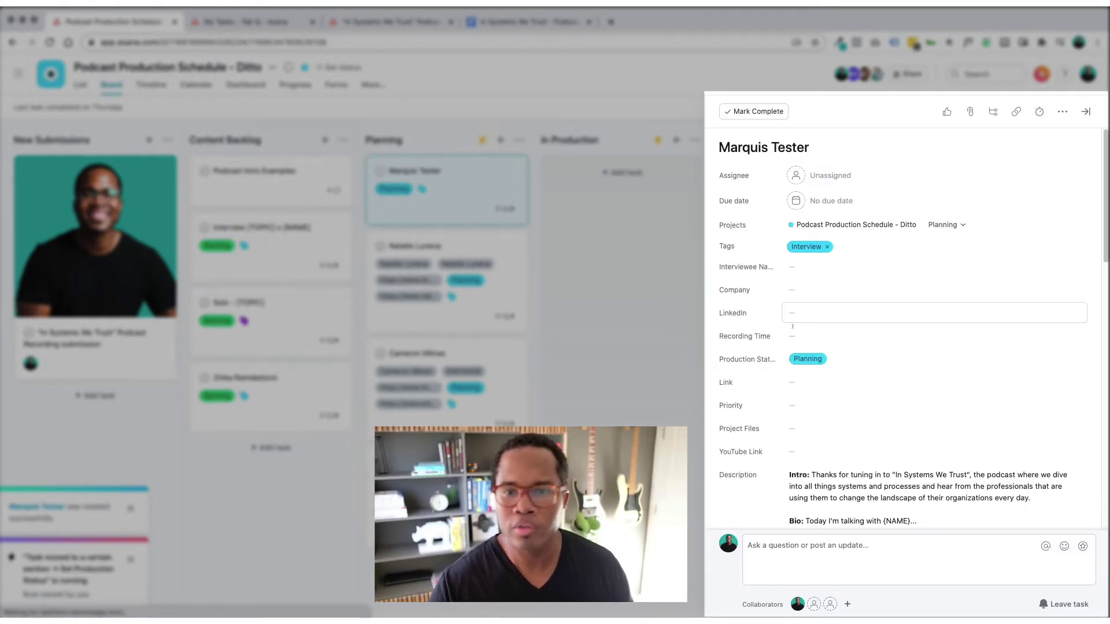
{"action": "left_click", "coordinate": [821, 266]}
{"action": "type", "text": "Marquis Tester"}
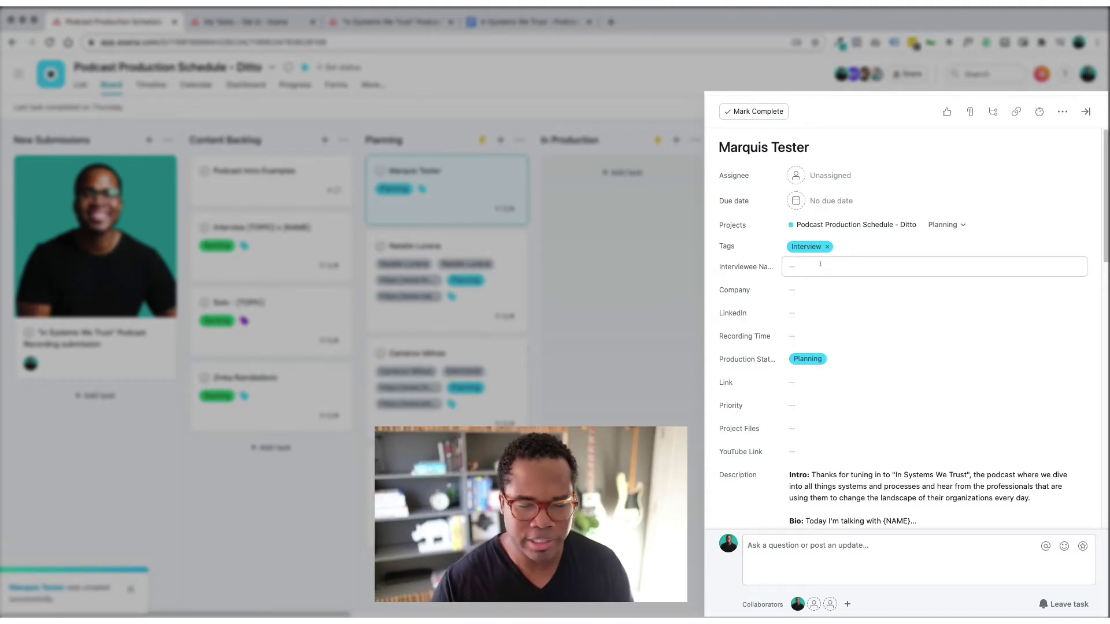
{"action": "left_click", "coordinate": [798, 290]}
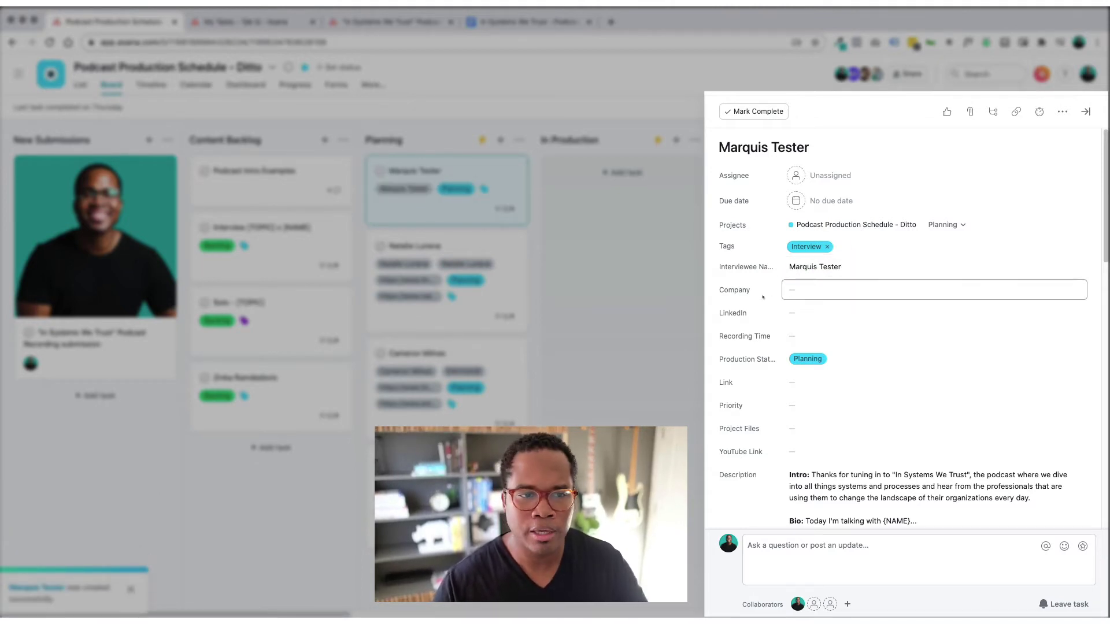
{"action": "type", "text": "Ditto"}
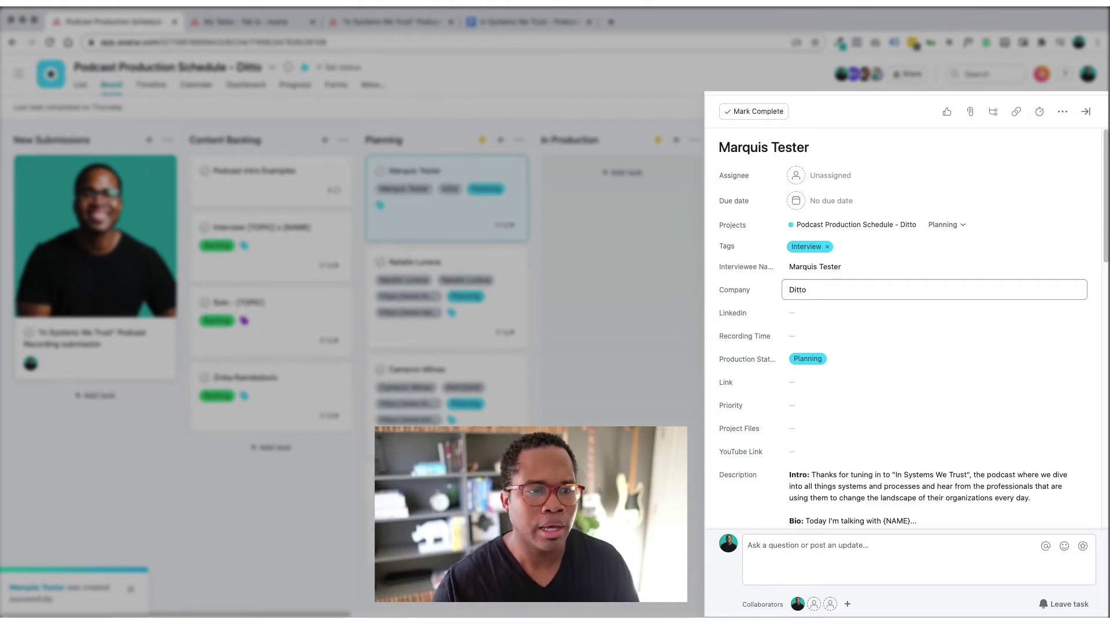
{"action": "left_click", "coordinate": [88, 367]}
{"action": "scroll", "coordinate": [887, 387], "scroll_direction": "down", "scroll_amount": 5}
{"action": "left_click_drag", "start_coordinate": [861, 352], "coordinate": [785, 351]}
{"action": "key", "text": "super+c"}
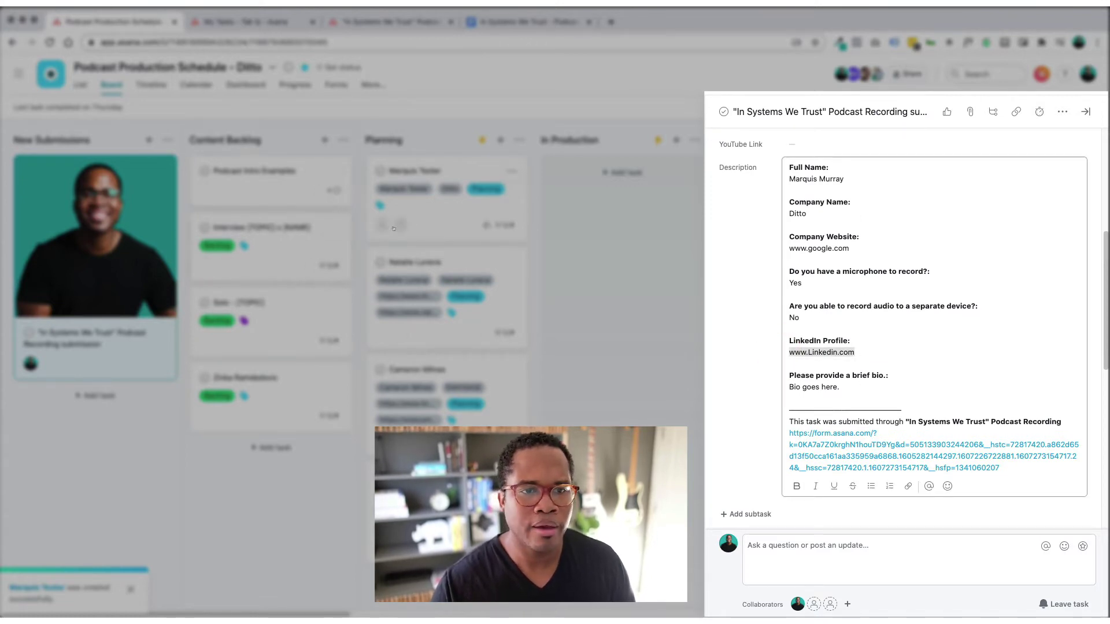
{"action": "left_click", "coordinate": [426, 223]}
{"action": "left_click", "coordinate": [810, 315]}
{"action": "key", "text": "super+v"}
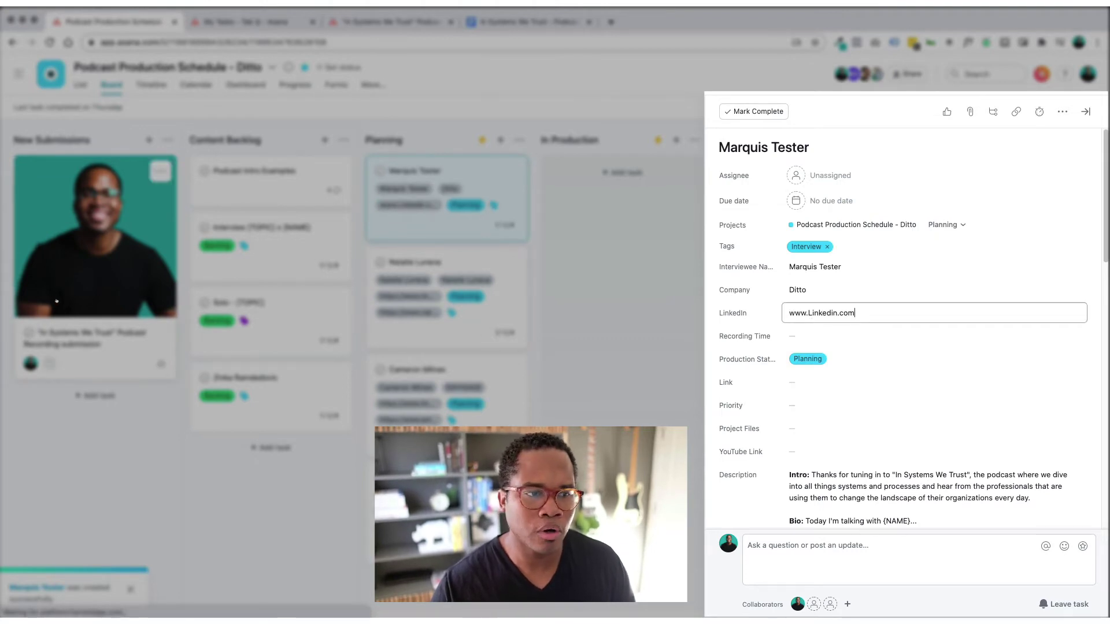
Copy the bio text from the submission and return to the guest task's description
{"action": "left_click", "coordinate": [87, 341]}
{"action": "scroll", "coordinate": [863, 393], "scroll_direction": "down", "scroll_amount": 5}
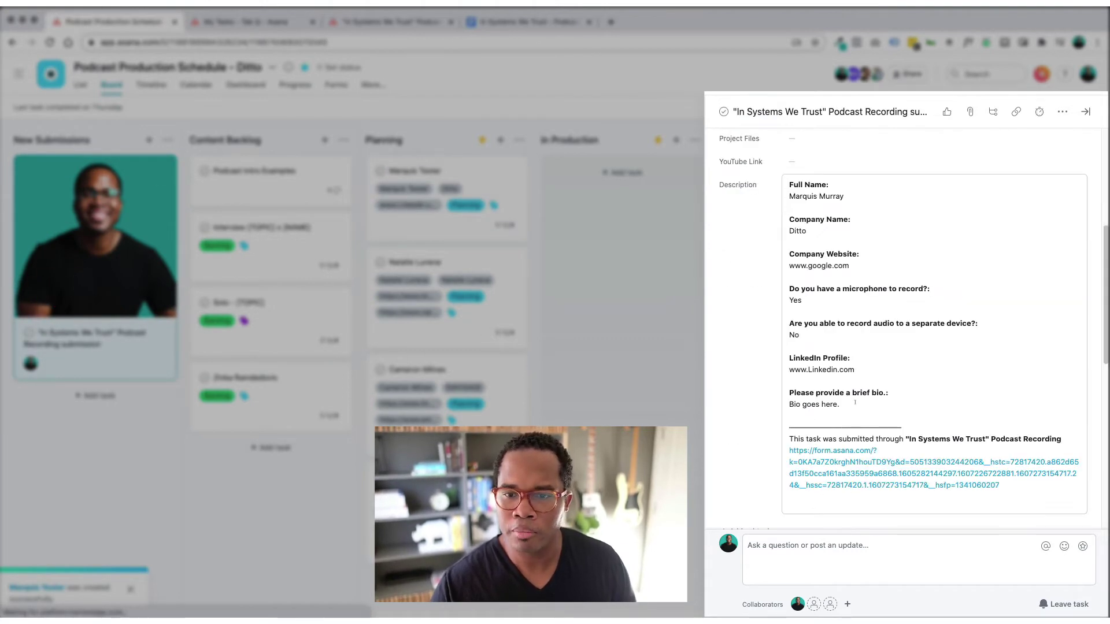
{"action": "left_click_drag", "start_coordinate": [855, 402], "coordinate": [791, 404]}
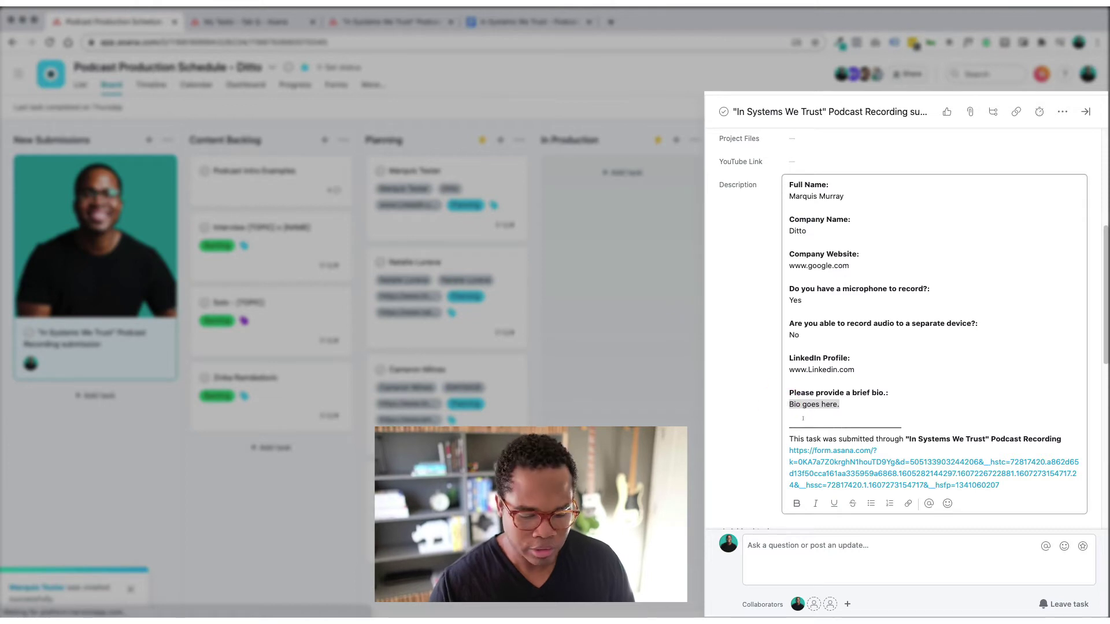
{"action": "left_click", "coordinate": [445, 197]}
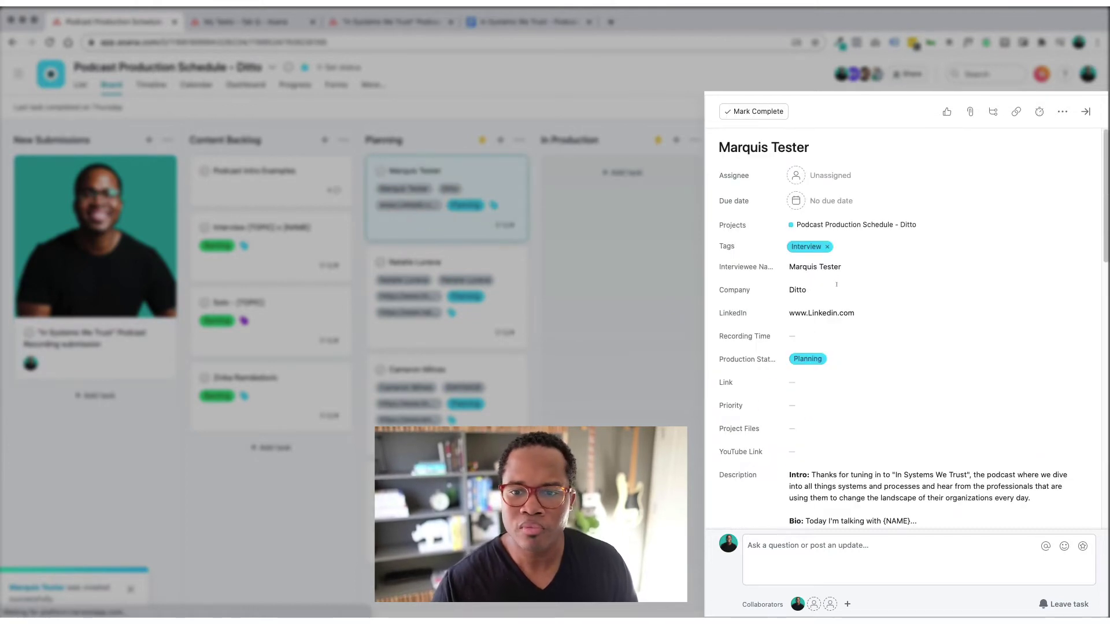
{"action": "scroll", "coordinate": [830, 291], "scroll_direction": "down", "scroll_amount": 5}
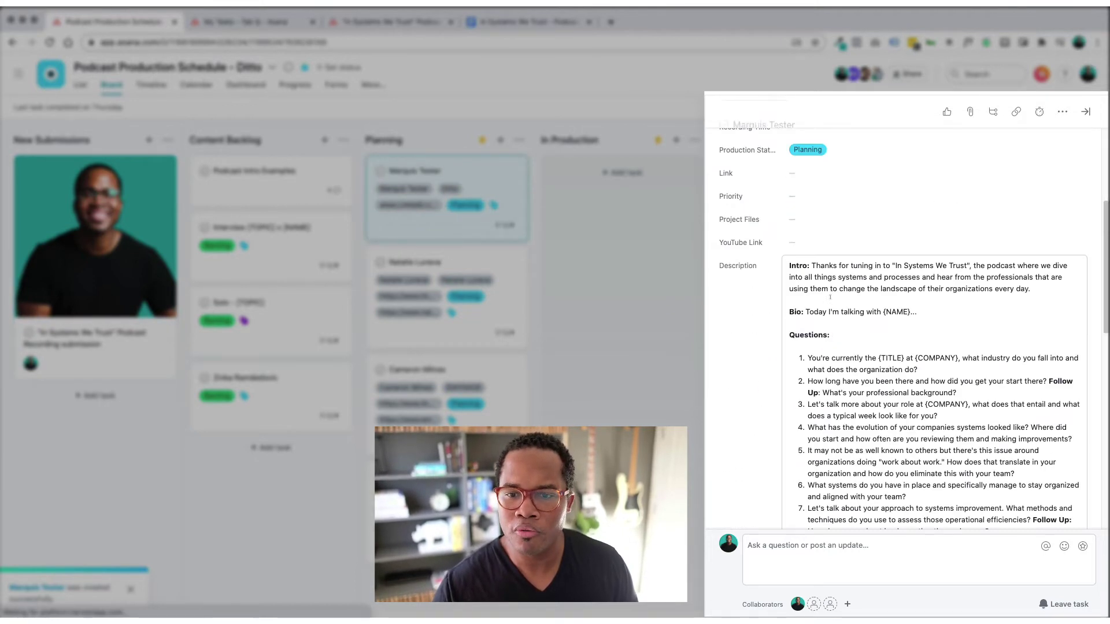
Type 'Bio goes here.' at the end of the description's Bio line
{"action": "left_click", "coordinate": [936, 312]}
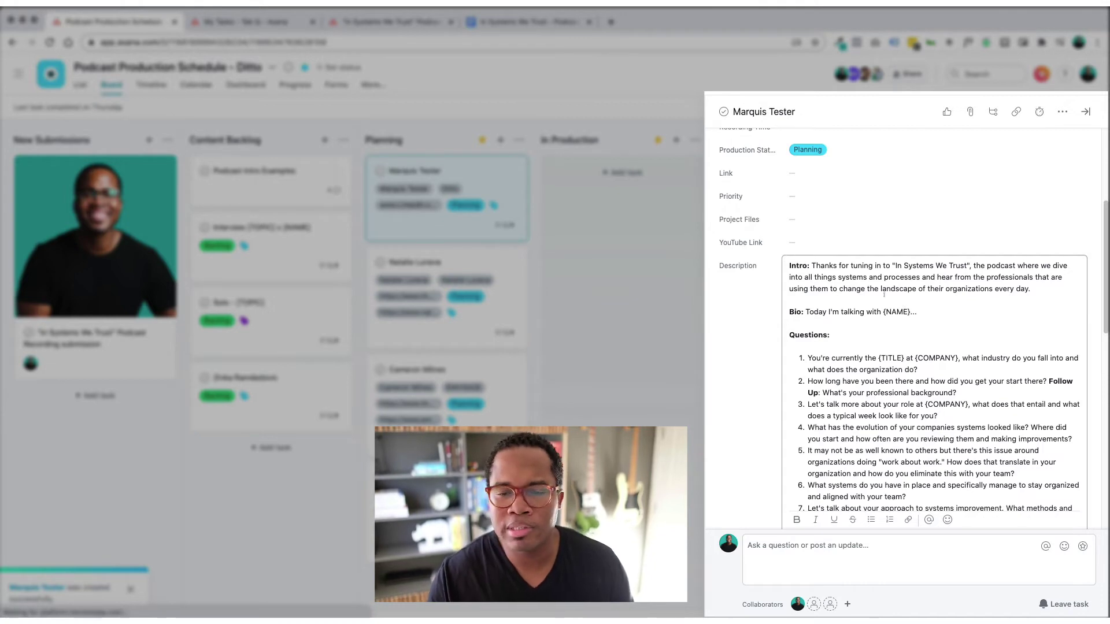
{"action": "left_click_drag", "start_coordinate": [790, 265], "coordinate": [1065, 291]}
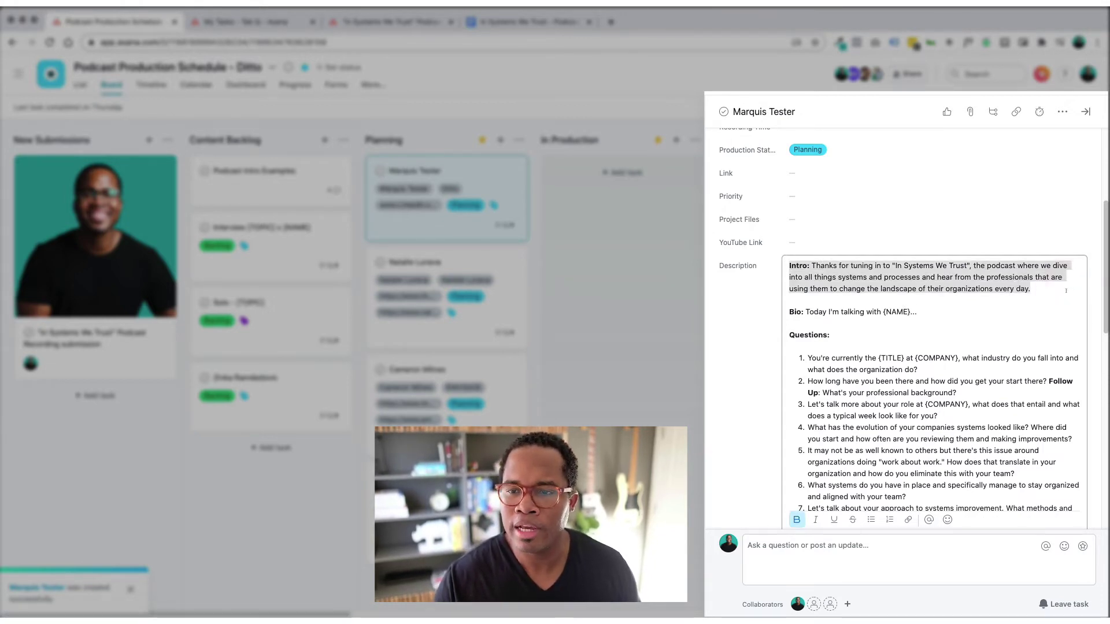
{"action": "left_click", "coordinate": [939, 313]}
{"action": "type", "text": "Bio goes here."}
Review the {TITLE} and {NAME} placeholders in question 1 and the Outro bullets
{"action": "scroll", "coordinate": [904, 328], "scroll_direction": "down", "scroll_amount": 1}
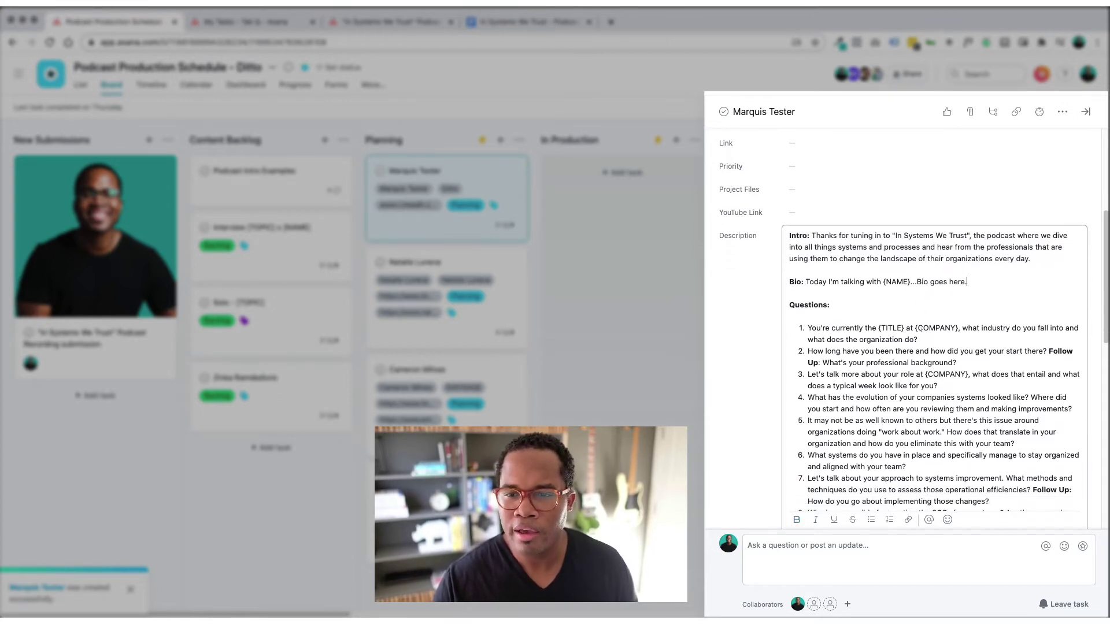
{"action": "left_click_drag", "start_coordinate": [904, 327], "coordinate": [878, 328]}
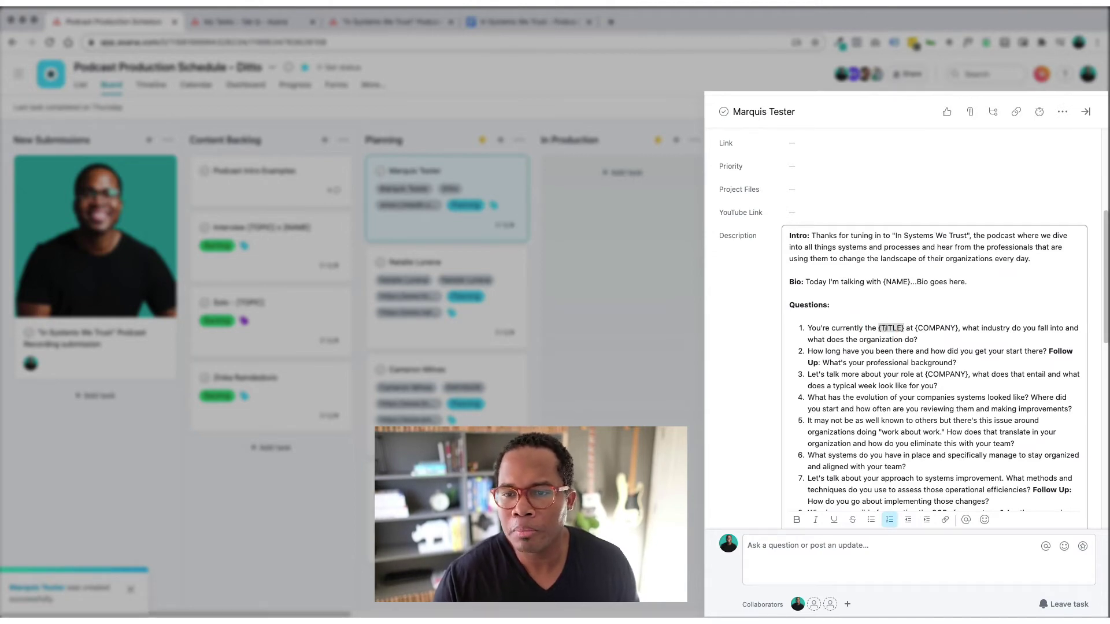
{"action": "left_click", "coordinate": [937, 328]}
{"action": "scroll", "coordinate": [938, 327], "scroll_direction": "down", "scroll_amount": 10}
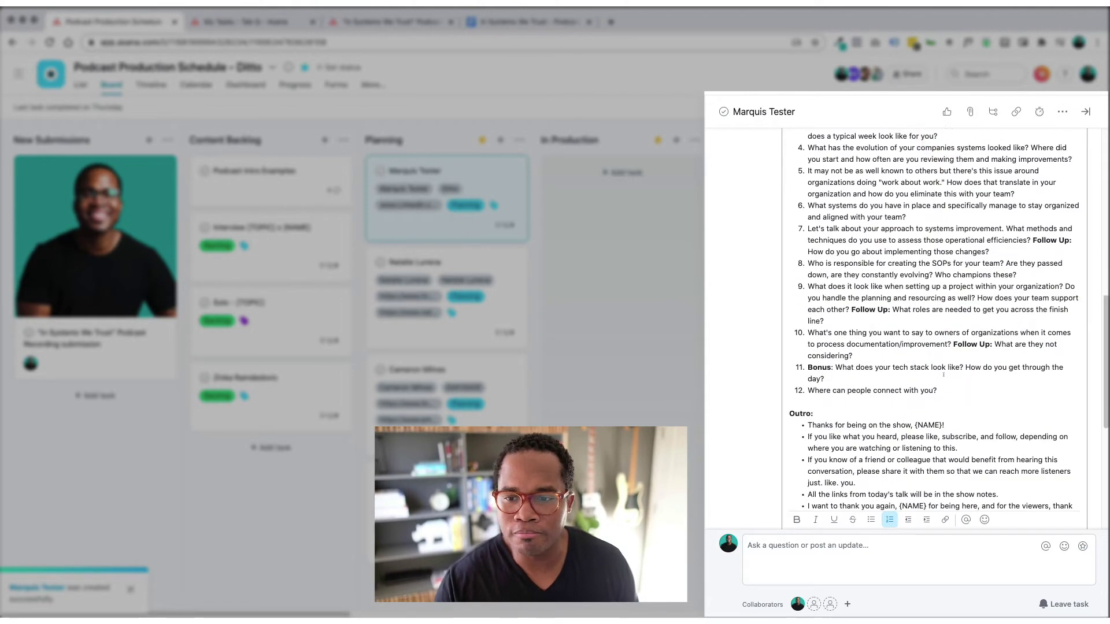
{"action": "scroll", "coordinate": [939, 325], "scroll_direction": "up", "scroll_amount": 2}
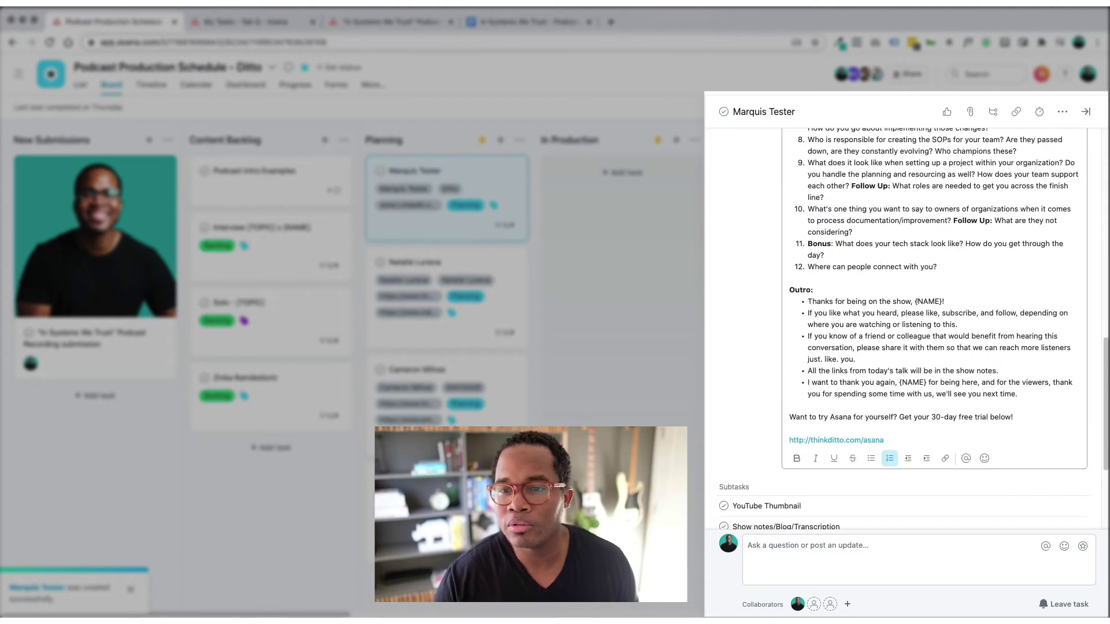
{"action": "left_click_drag", "start_coordinate": [915, 301], "coordinate": [943, 302]}
{"action": "left_click_drag", "start_coordinate": [899, 382], "coordinate": [927, 382]}
{"action": "scroll", "coordinate": [927, 382], "scroll_direction": "up", "scroll_amount": 5}
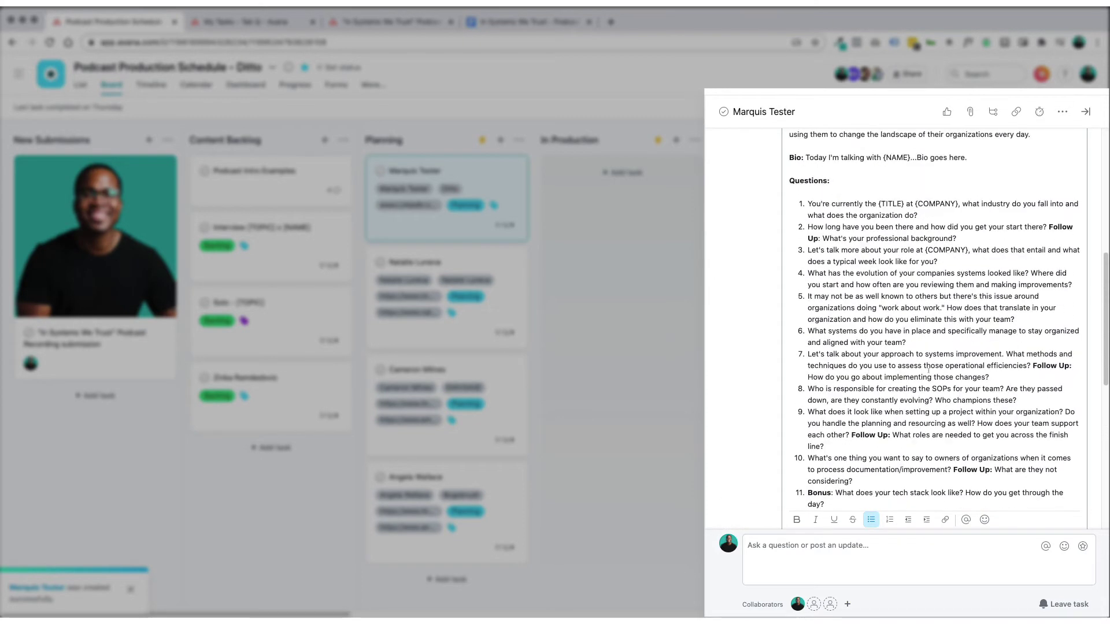
{"action": "scroll", "coordinate": [838, 301], "scroll_direction": "up", "scroll_amount": 7}
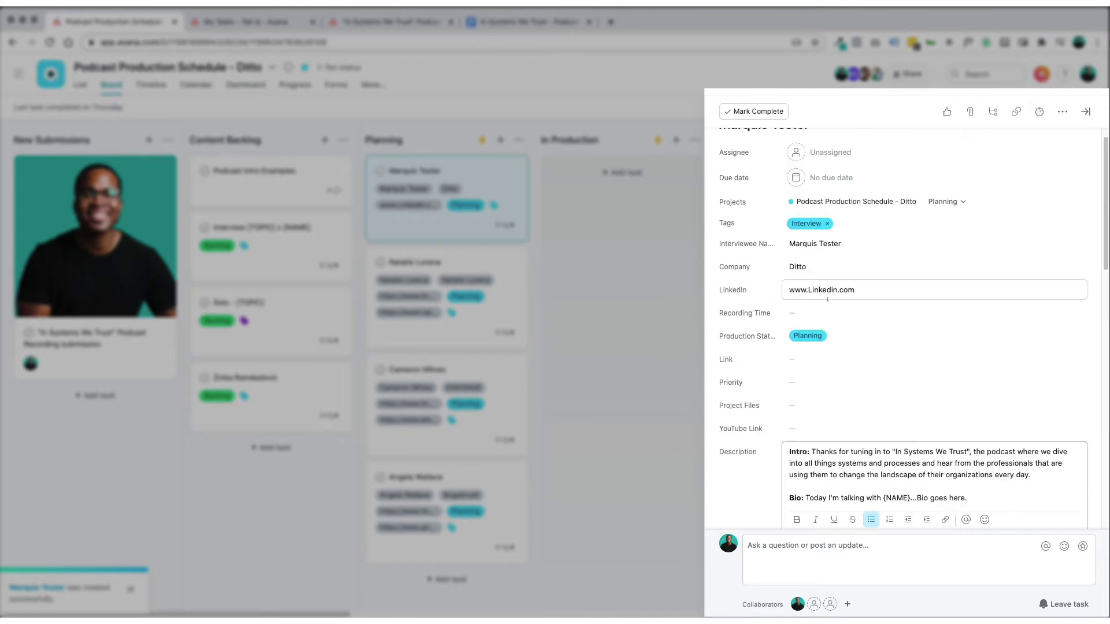
Choose 30-45 min for Recording Time, then click into the Link and Project Files fields
{"action": "left_click", "coordinate": [815, 315]}
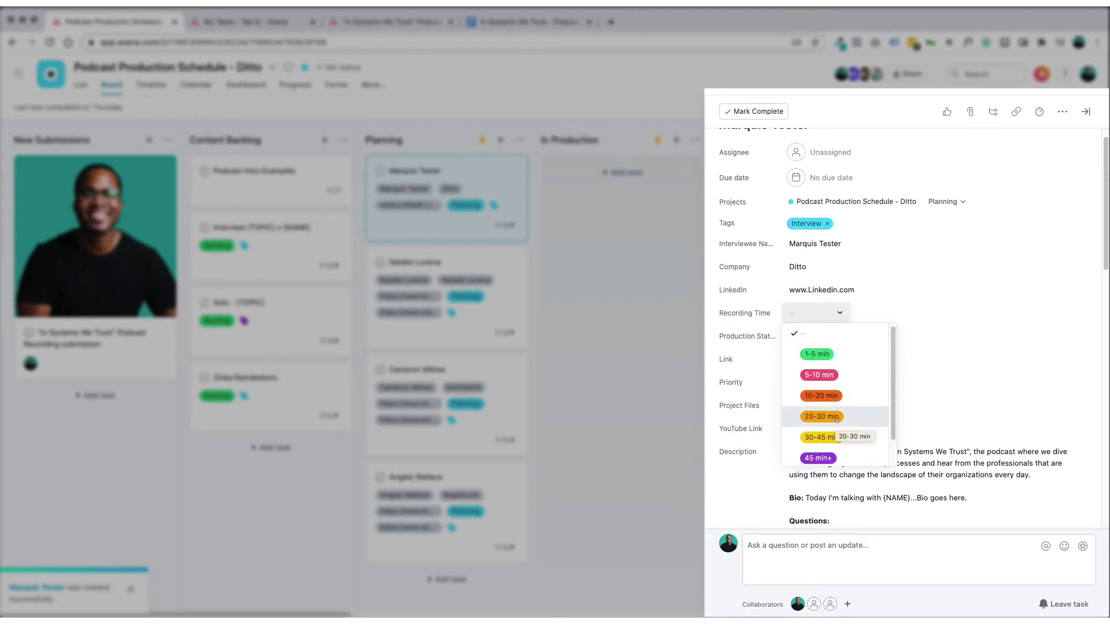
{"action": "left_click", "coordinate": [825, 437]}
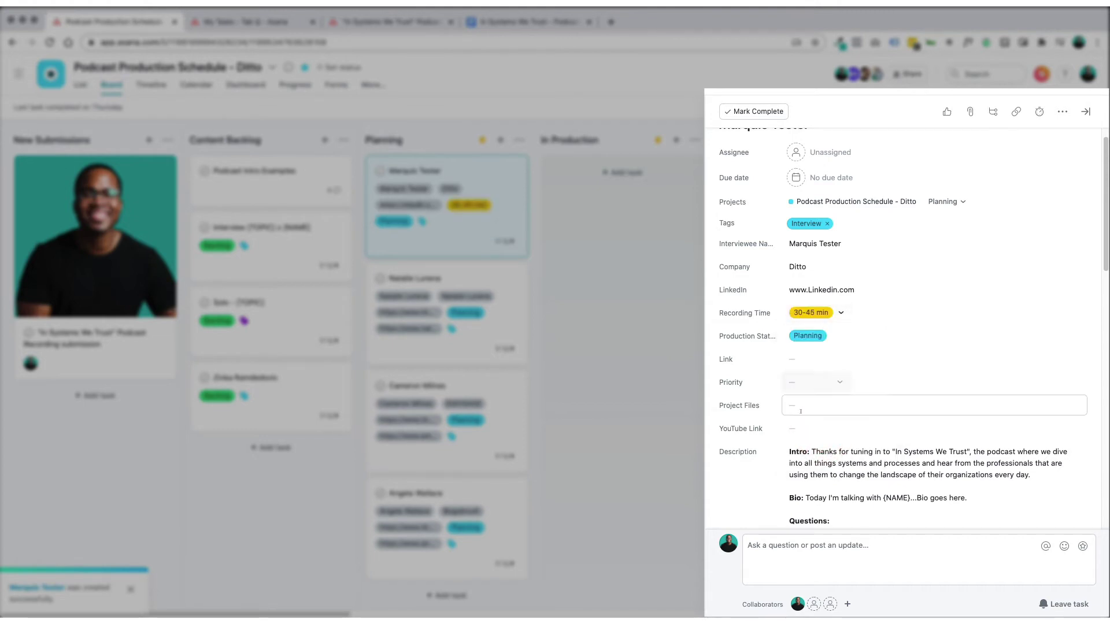
{"action": "left_click", "coordinate": [807, 364]}
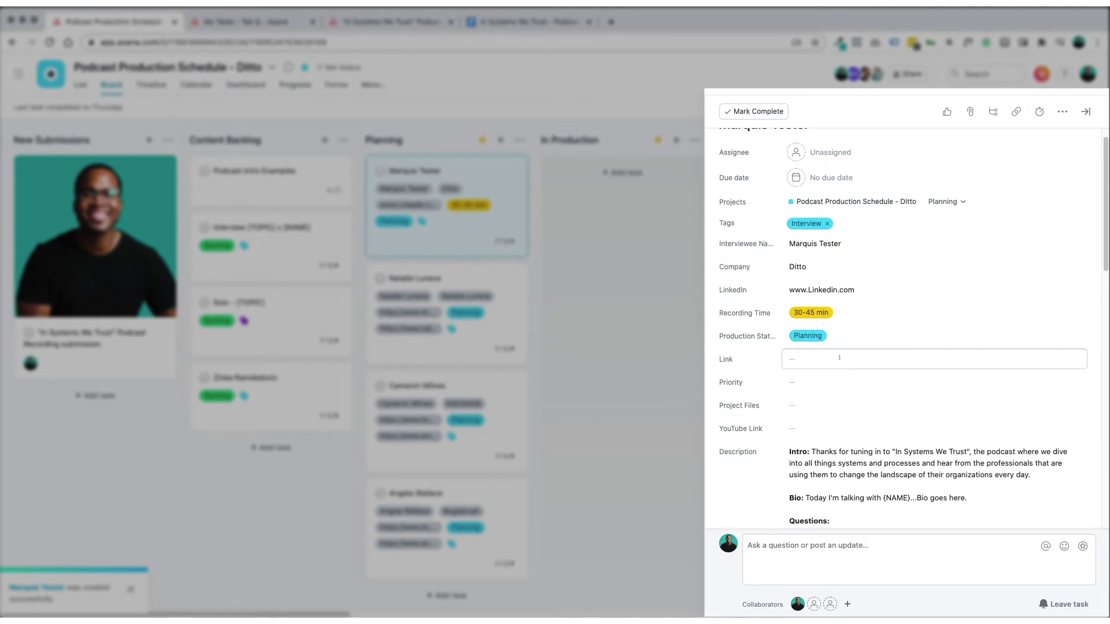
{"action": "left_click", "coordinate": [801, 408]}
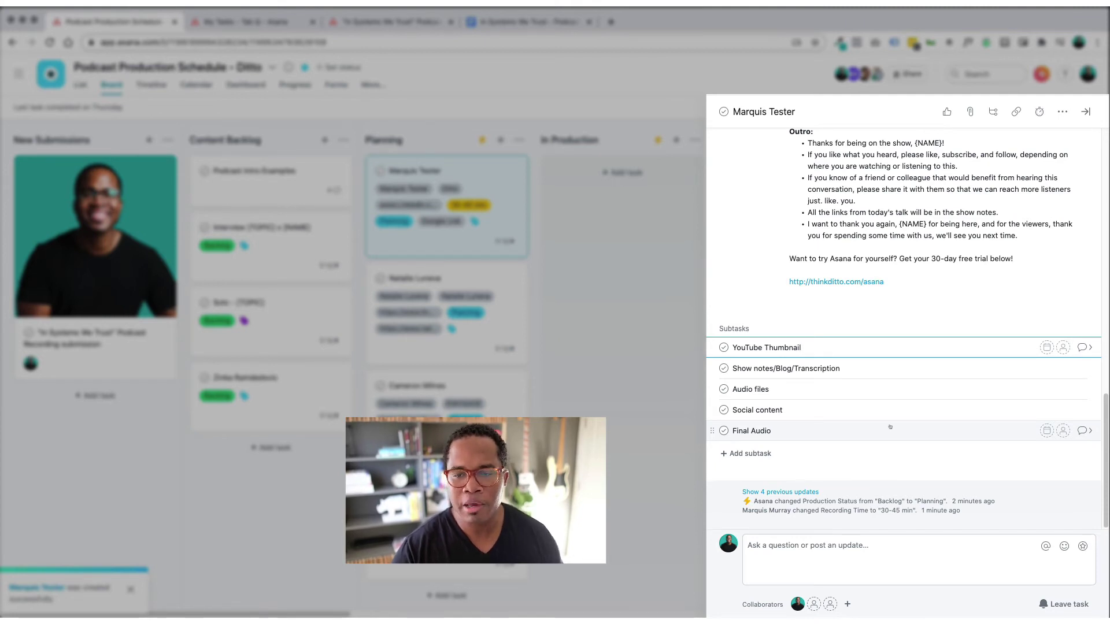
Scroll the interview task pane back up to the top
{"action": "scroll", "coordinate": [887, 426], "scroll_direction": "up", "scroll_amount": 15}
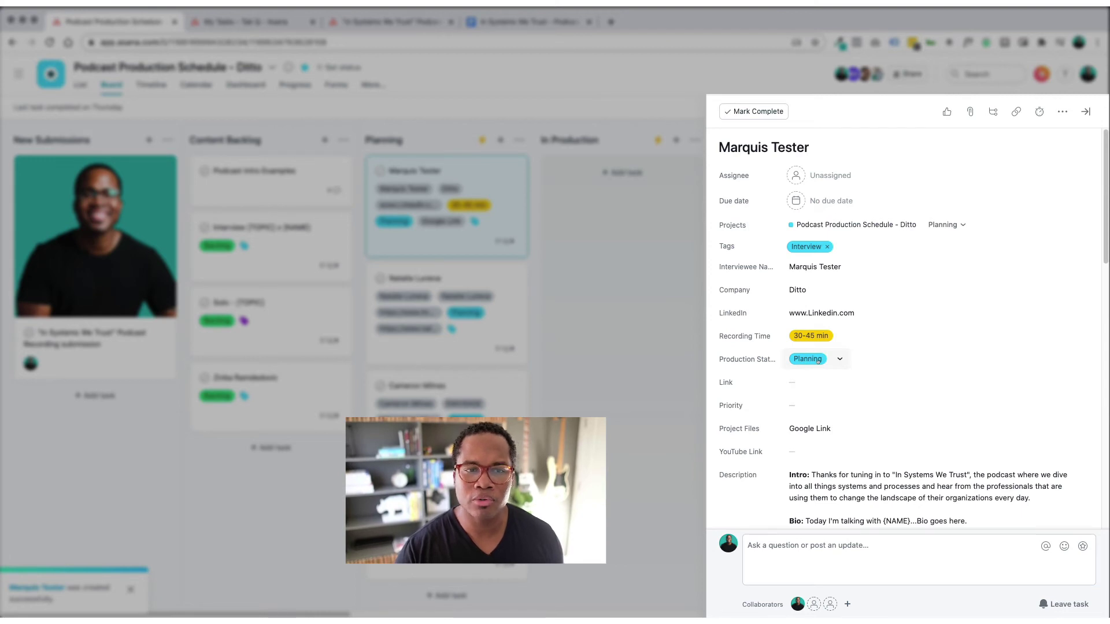
Drag the interview card into In Production, make it due today, and assign a team member
{"action": "left_click_drag", "start_coordinate": [512, 244], "coordinate": [570, 245]}
{"action": "left_click", "coordinate": [822, 201]}
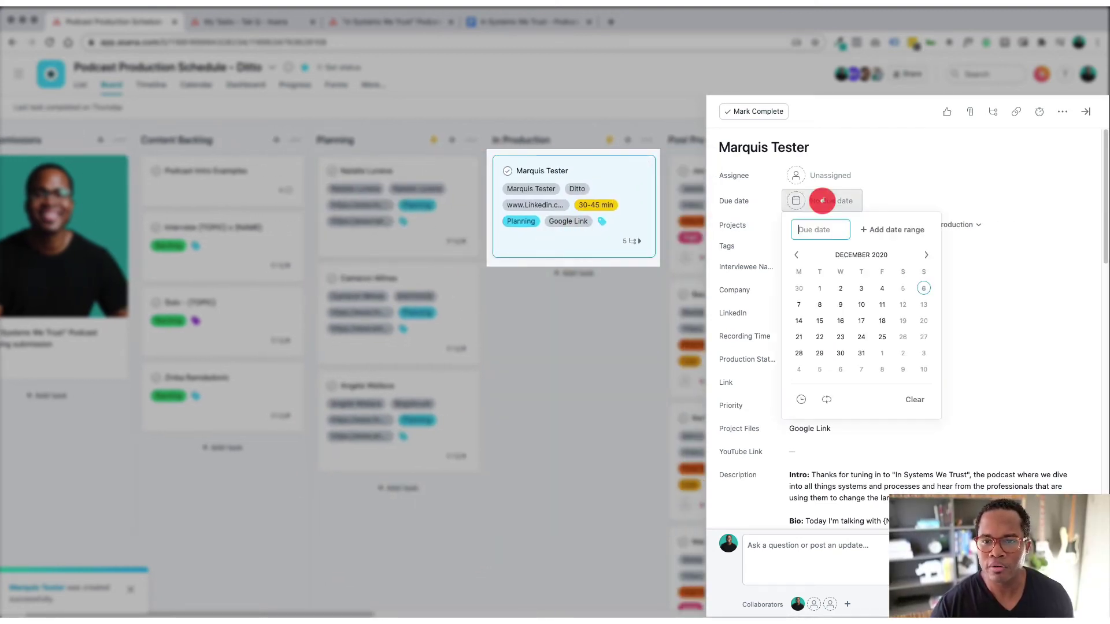
{"action": "left_click", "coordinate": [924, 288]}
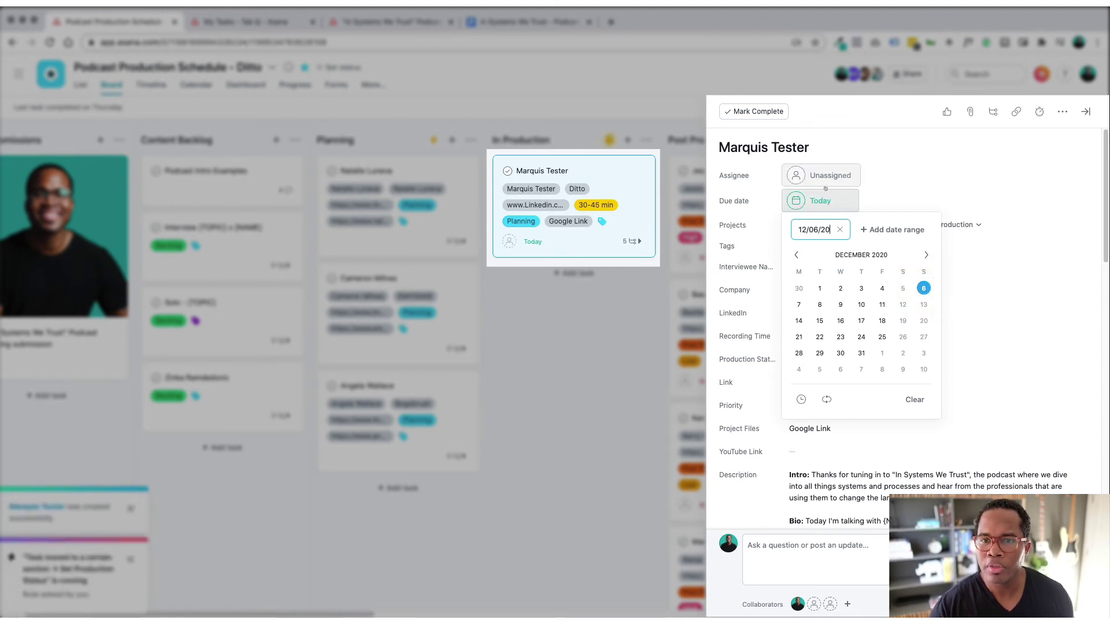
{"action": "left_click", "coordinate": [821, 177]}
{"action": "left_click", "coordinate": [837, 194]}
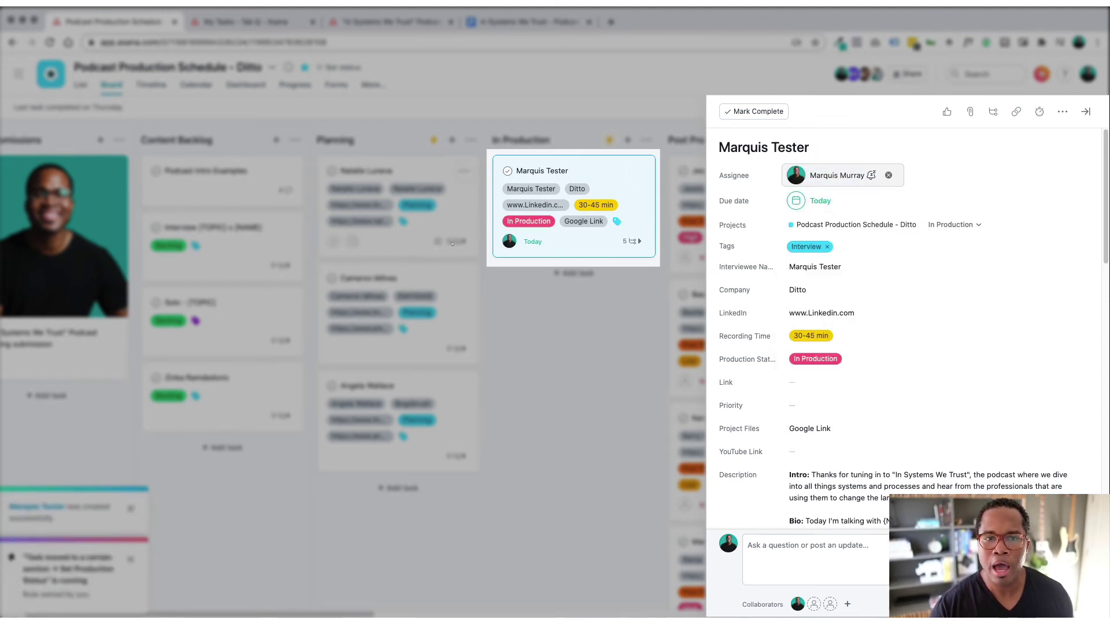
{"action": "left_click", "coordinate": [1085, 112]}
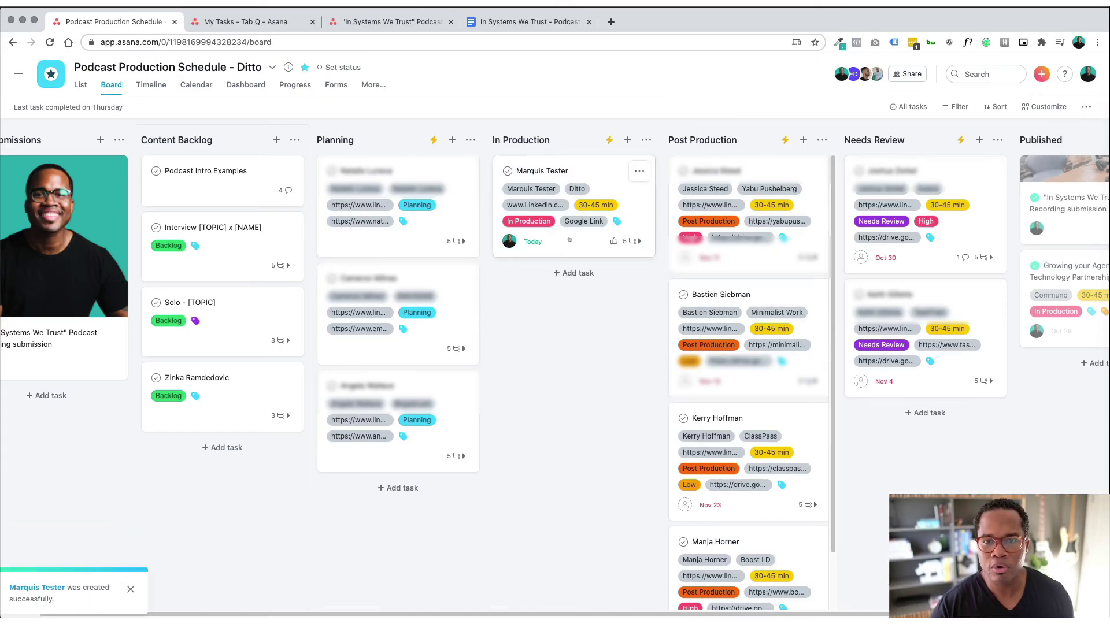
Drag the interview card to Post Production, then Needs Review, and finally into Published
{"action": "left_click_drag", "start_coordinate": [600, 232], "coordinate": [763, 523]}
{"action": "scroll", "coordinate": [777, 527], "scroll_direction": "down", "scroll_amount": 2}
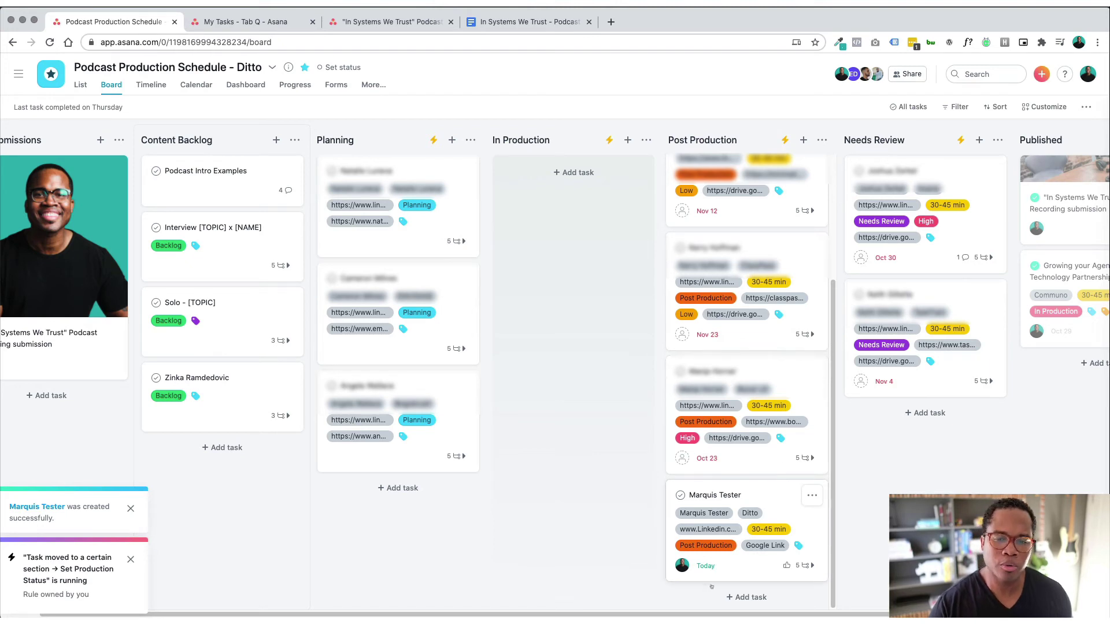
{"action": "left_click_drag", "start_coordinate": [746, 570], "coordinate": [925, 494]}
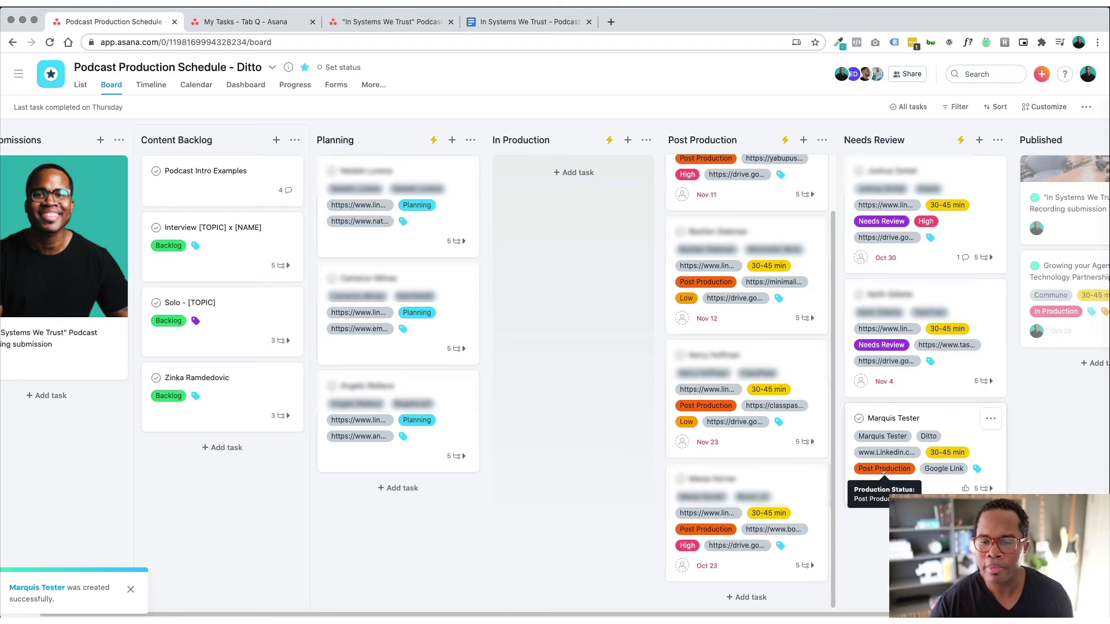
{"action": "left_click", "coordinate": [917, 485]}
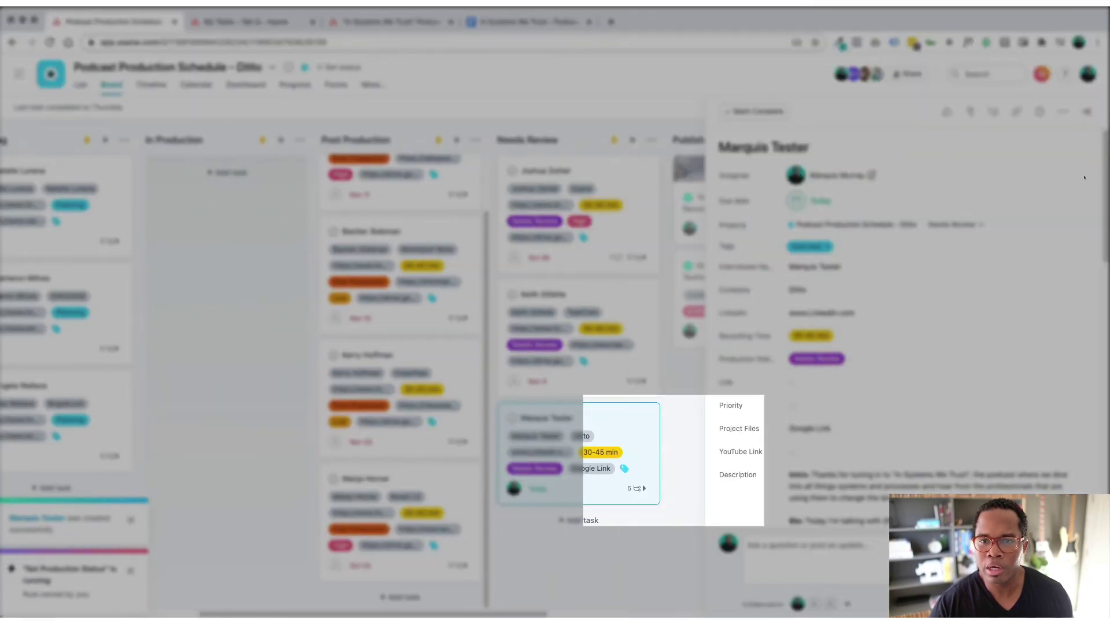
{"action": "left_click", "coordinate": [1086, 113]}
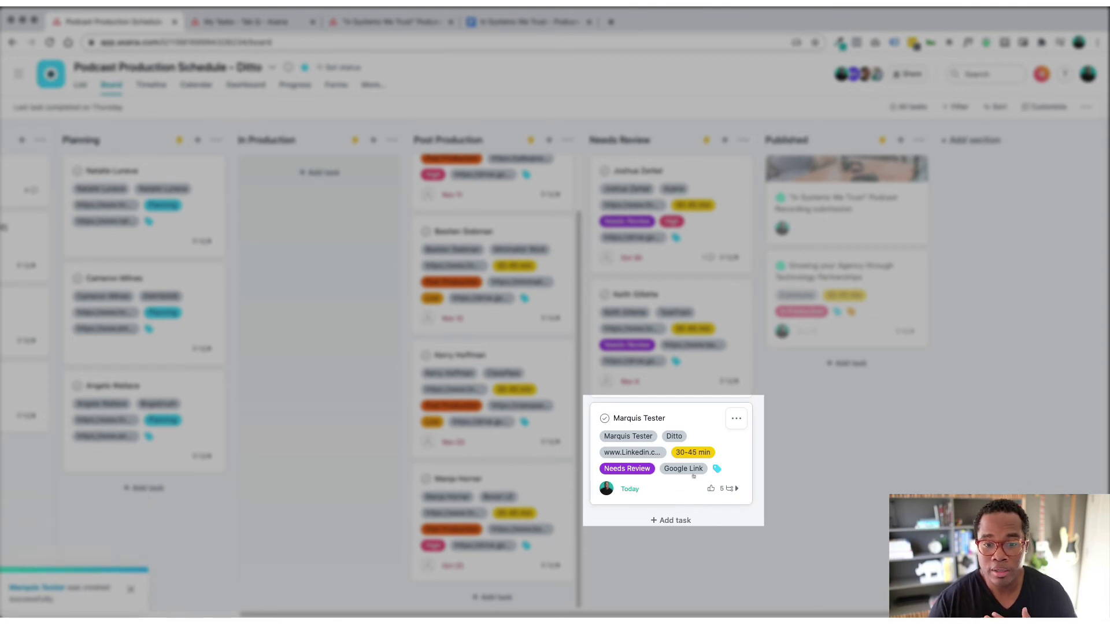
{"action": "left_click_drag", "start_coordinate": [663, 495], "coordinate": [828, 431]}
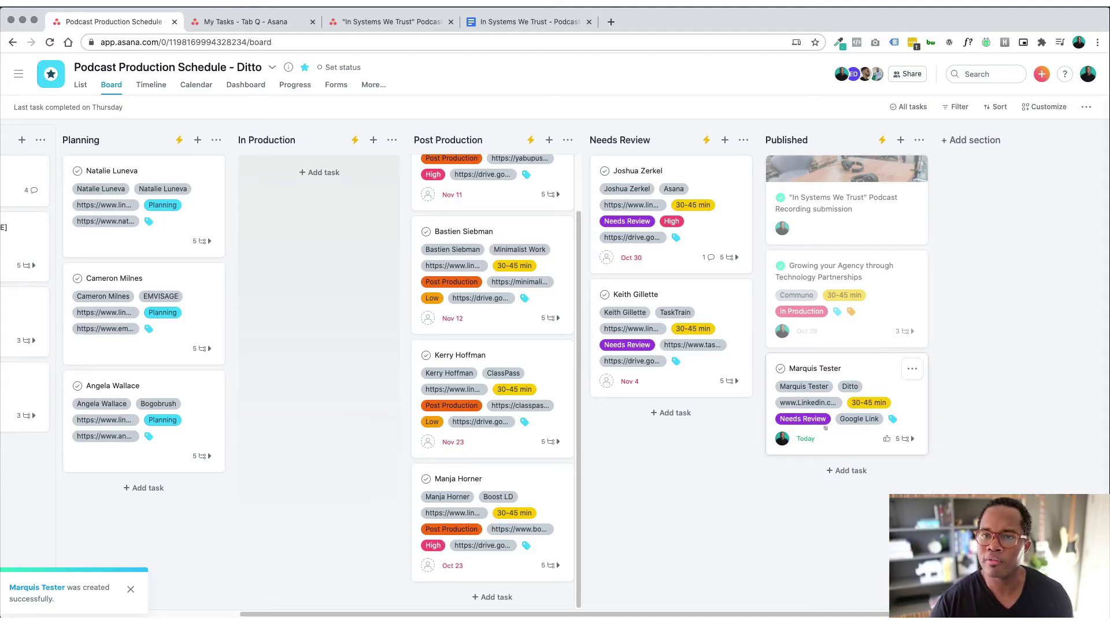